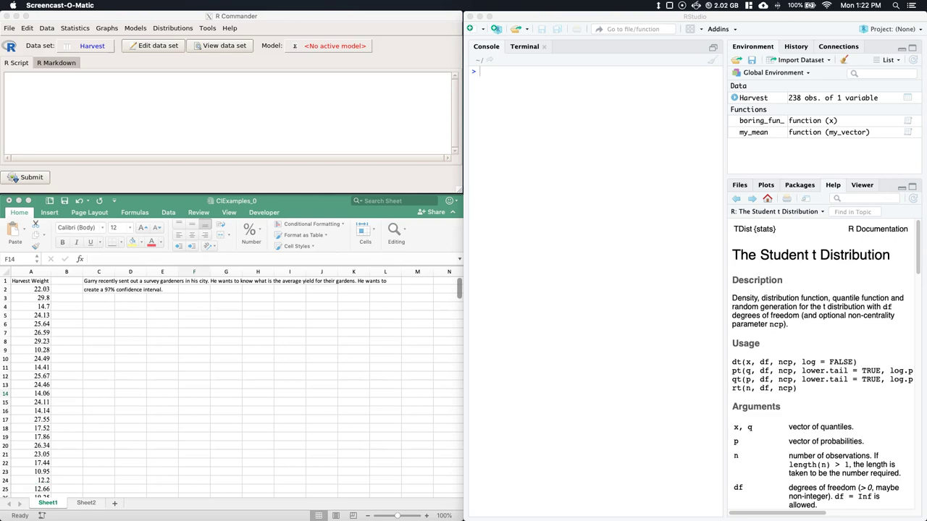
# Step: Look through the full Harvest Weight column on Sheet1
pyautogui.click(186, 311)
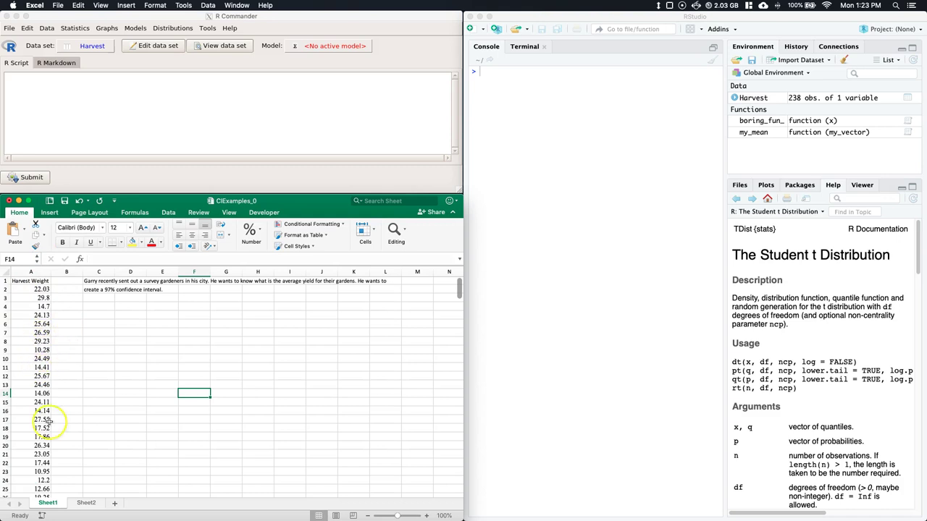
pyautogui.scroll(-20, 39, 402)
pyautogui.scroll(-20, 36, 389)
pyautogui.scroll(5, 34, 391)
pyautogui.scroll(20, 49, 396)
# Step: Enter the confidence interval formula as text in C4: CI(.97)=xbar+-tcrit(alpha/2,df)*s/sqrt(n)
pyautogui.click(99, 306)
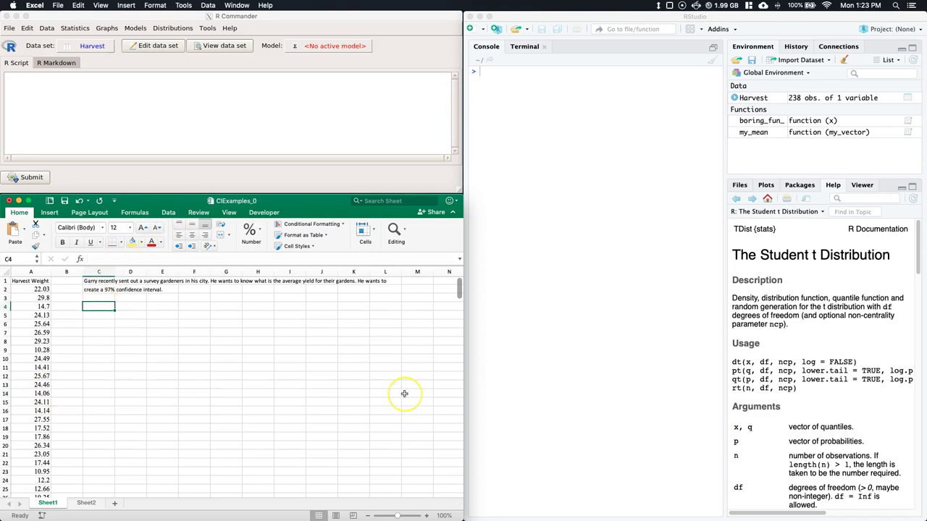
pyautogui.write('CI(')
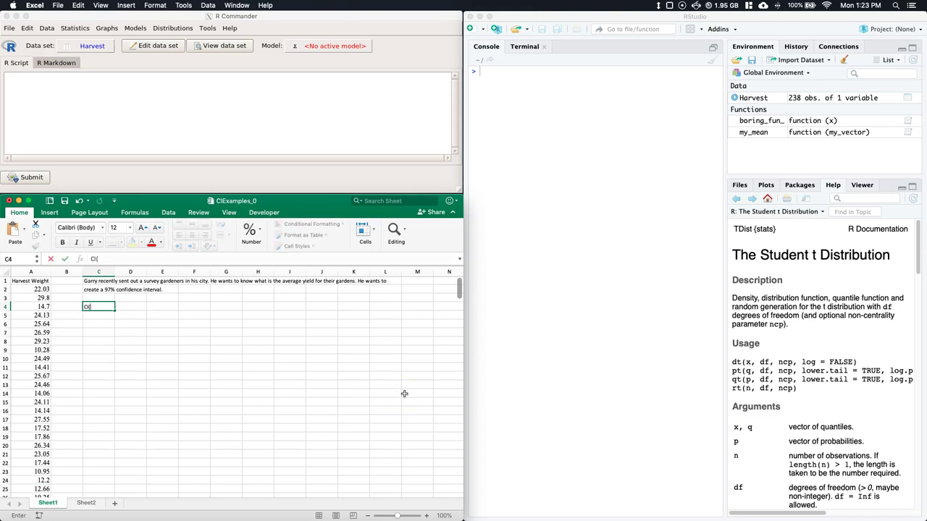
pyautogui.write('.97)')
pyautogui.write('=xbar')
pyautogui.write('+-')
pyautogui.write('t')
pyautogui.write('crit')
pyautogui.write('(')
pyautogui.write('al')
pyautogui.write('pha')
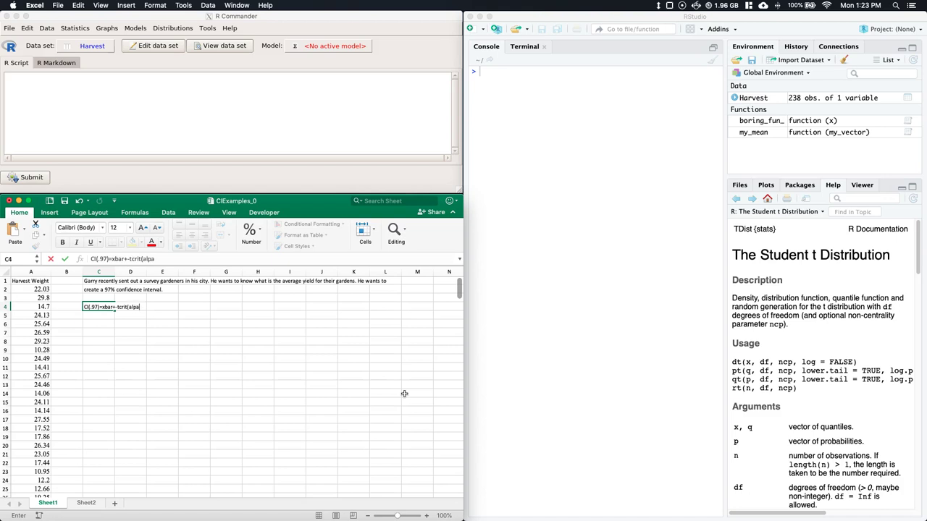
pyautogui.write('/2,df')
pyautogui.write(')*s/sqrt(n)')
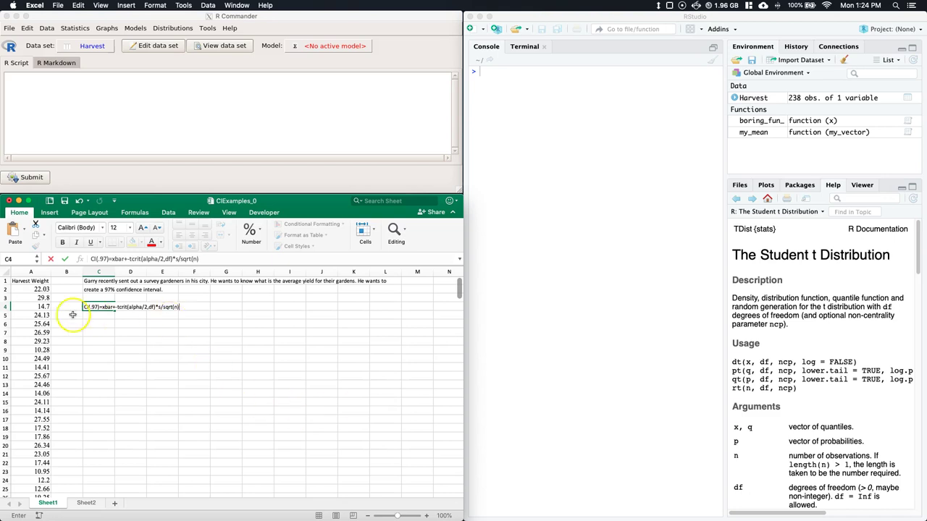
pyautogui.moveTo(116, 307); pyautogui.dragTo(156, 307)
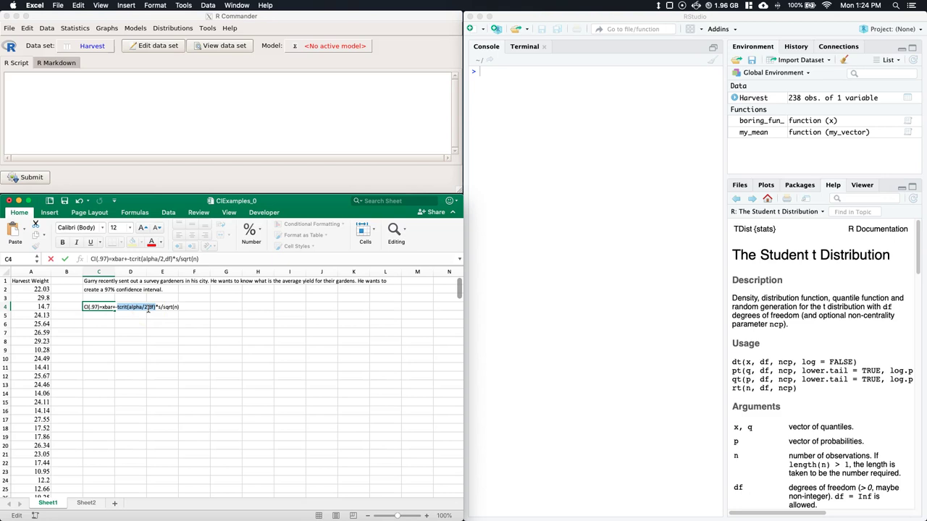
pyautogui.click(129, 333)
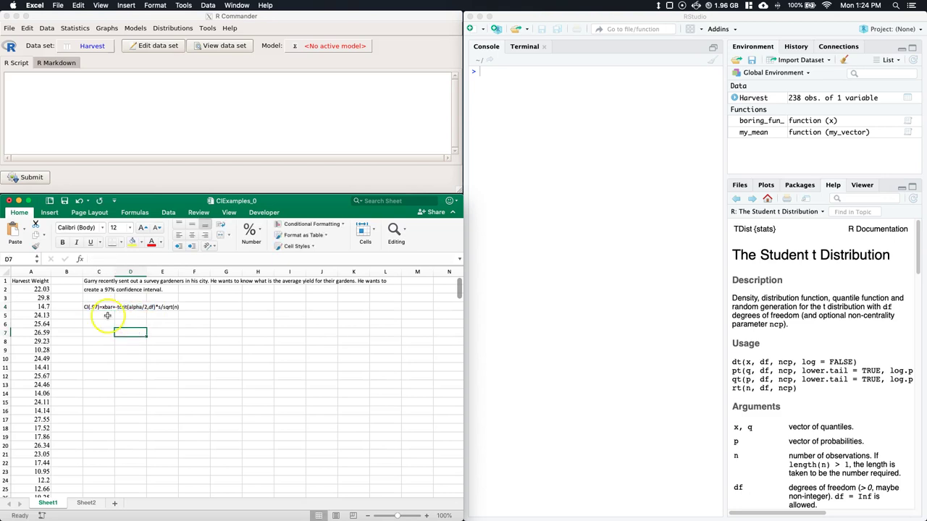
# Step: Enter the label "CL=" in C6 and the value .96 beside it in D6
pyautogui.click(108, 323)
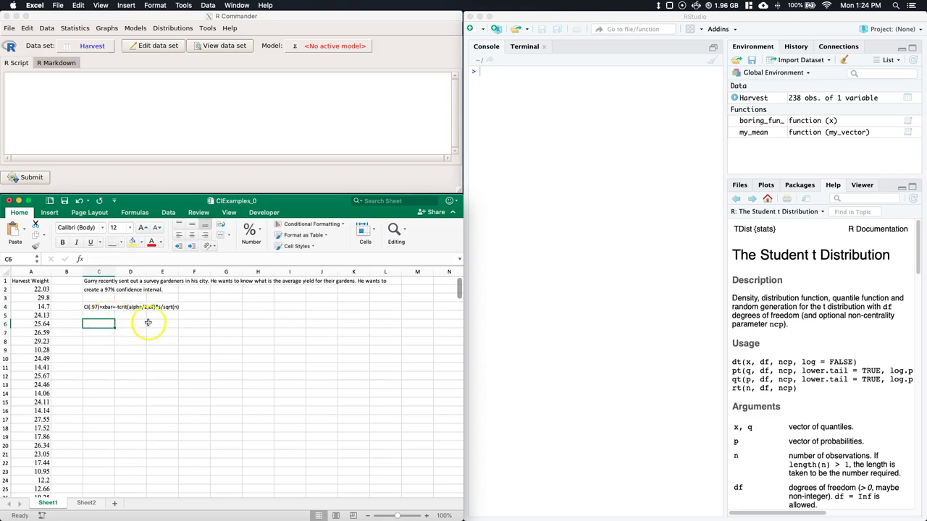
pyautogui.write('CI')
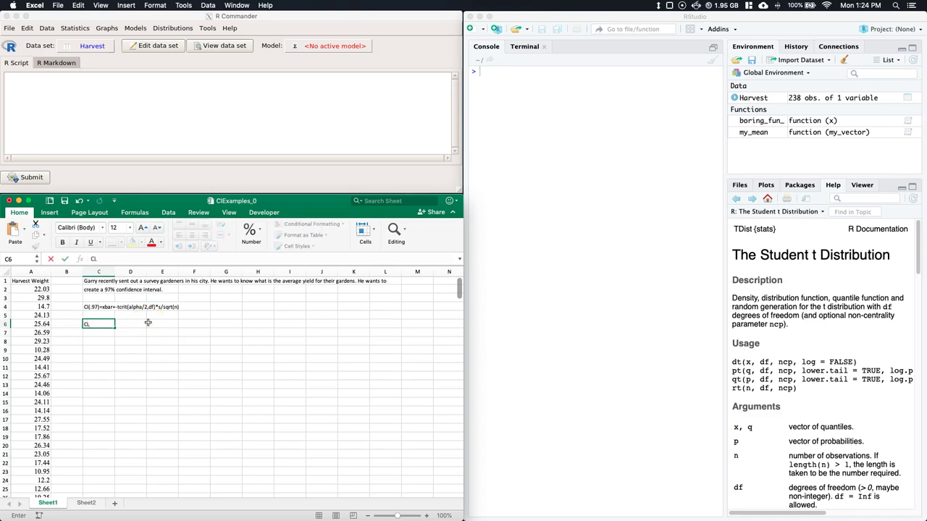
pyautogui.write('=')
pyautogui.press('Tab')
pyautogui.write('.96')
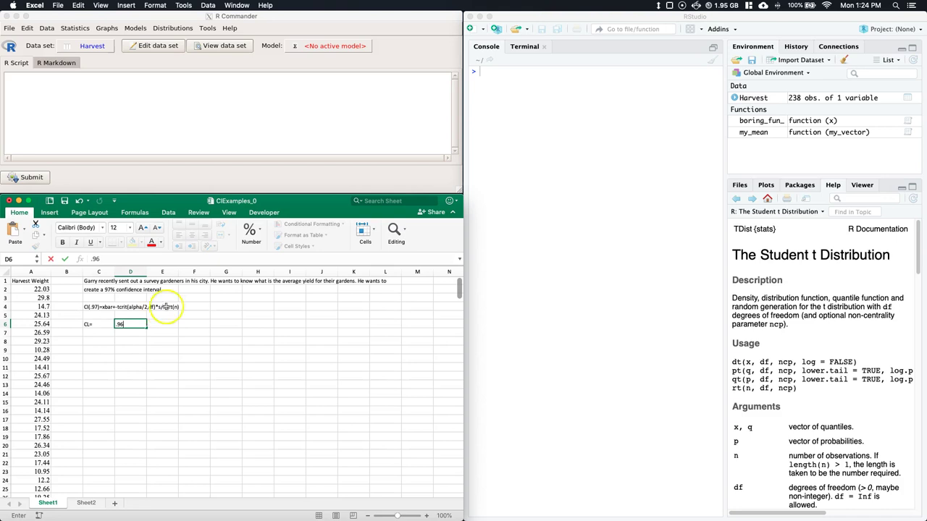
pyautogui.press('Return')
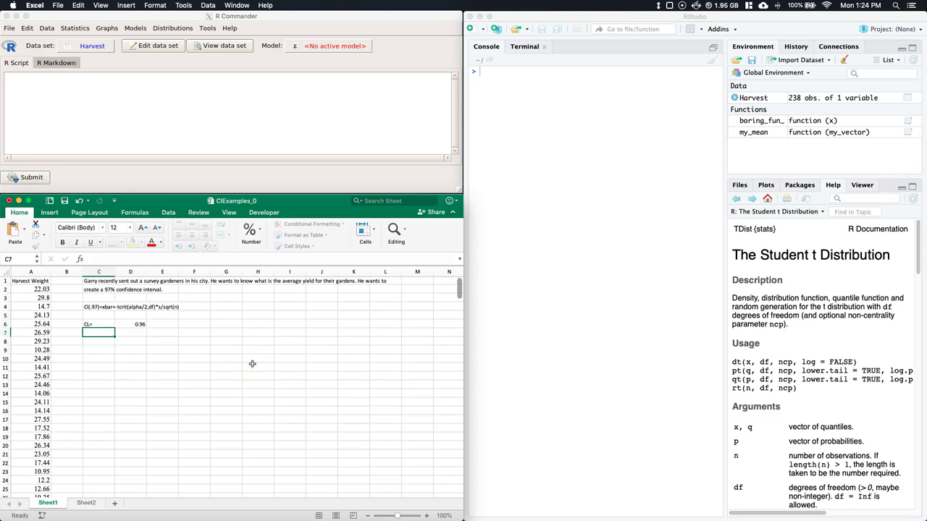
# Step: Change the confidence level in D6 to 0.97
pyautogui.doubleClick(137, 323)
pyautogui.press('BackSpace')
pyautogui.write('7')
pyautogui.press('Return')
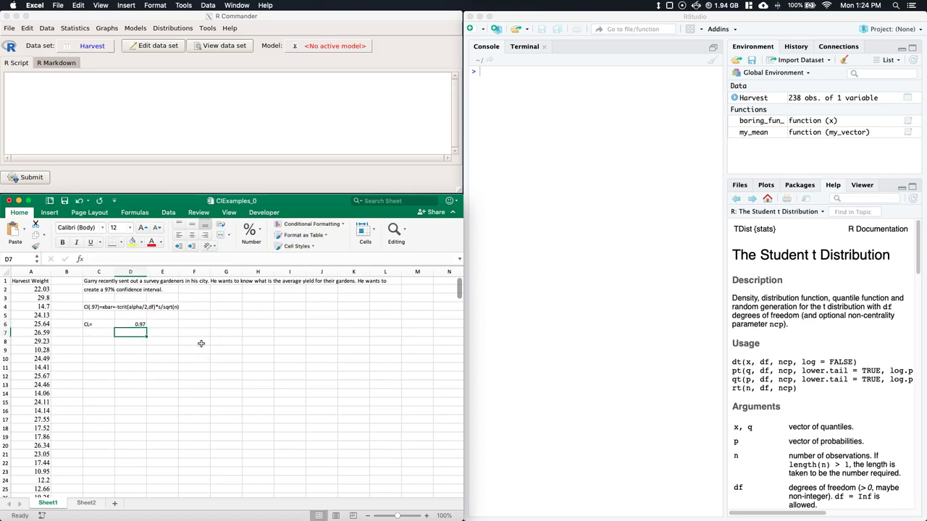
# Step: Label C7 "alpha=" and calculate alpha in D7 with the formula =1-D6
pyautogui.click(88, 331)
pyautogui.write('a')
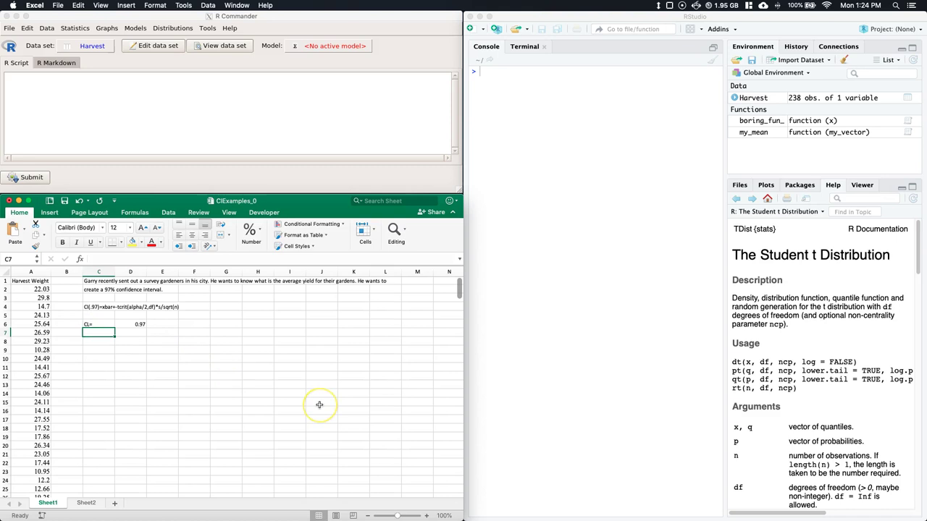
pyautogui.write('lpha=')
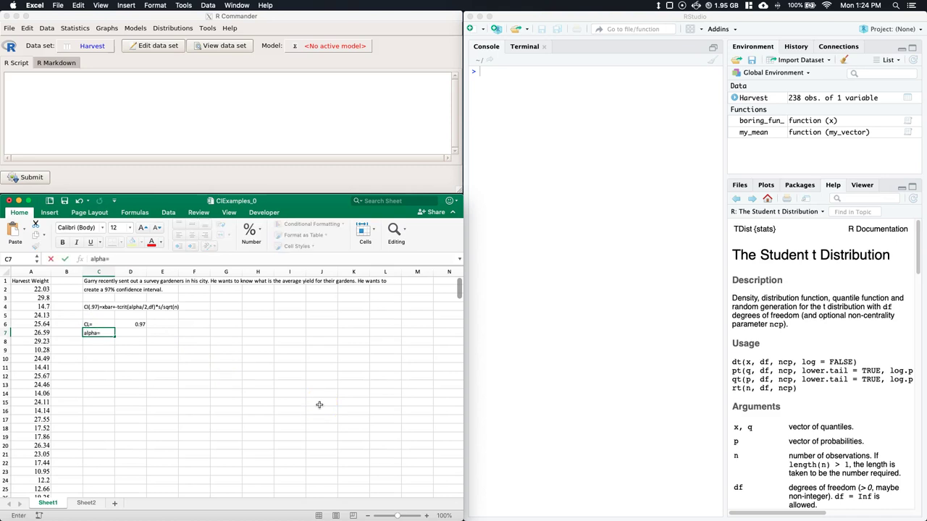
pyautogui.press('Tab')
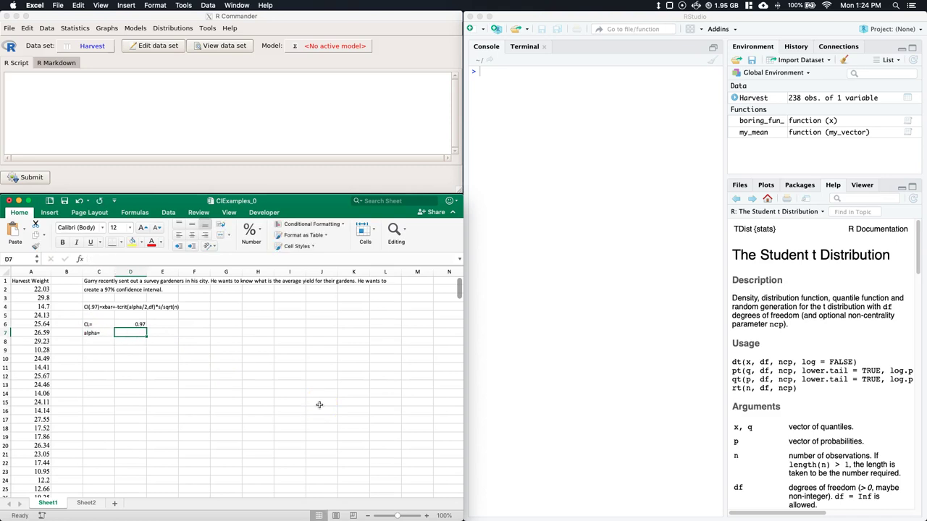
pyautogui.write('=1')
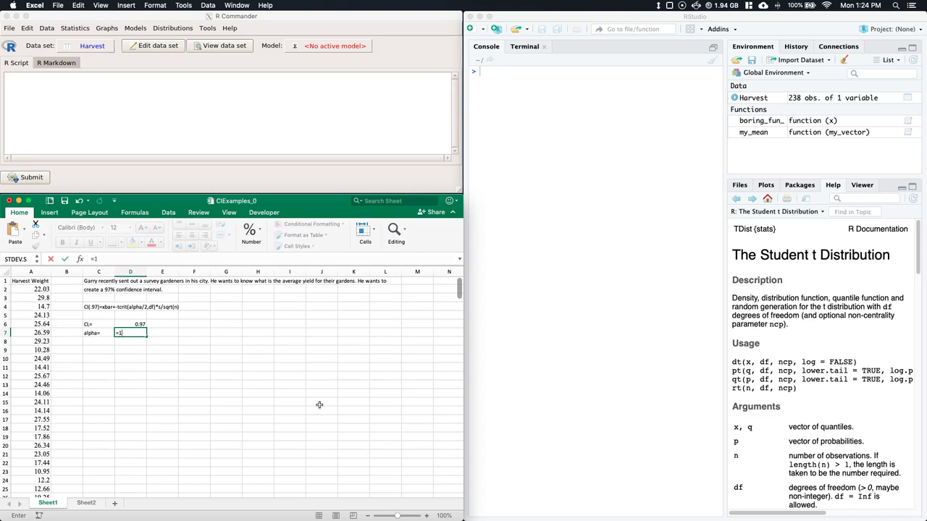
pyautogui.write('-')
pyautogui.click(134, 323)
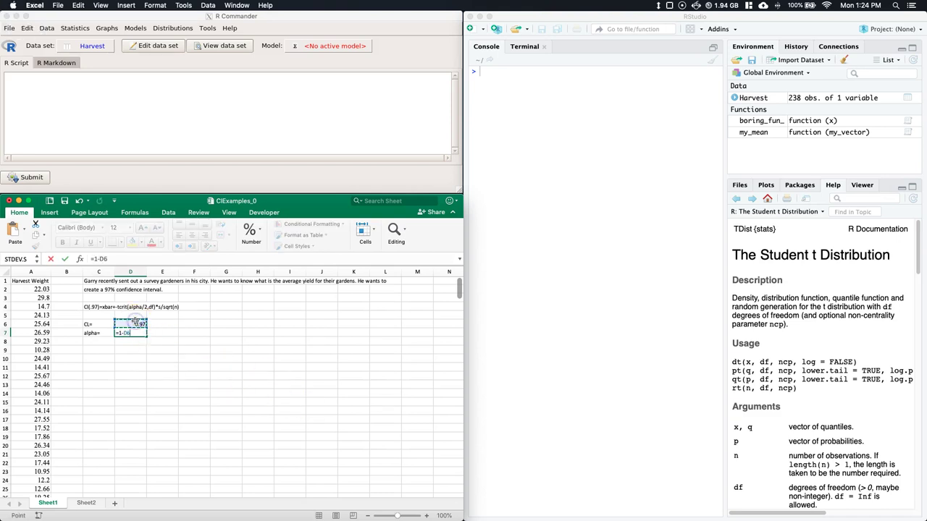
pyautogui.press('Return')
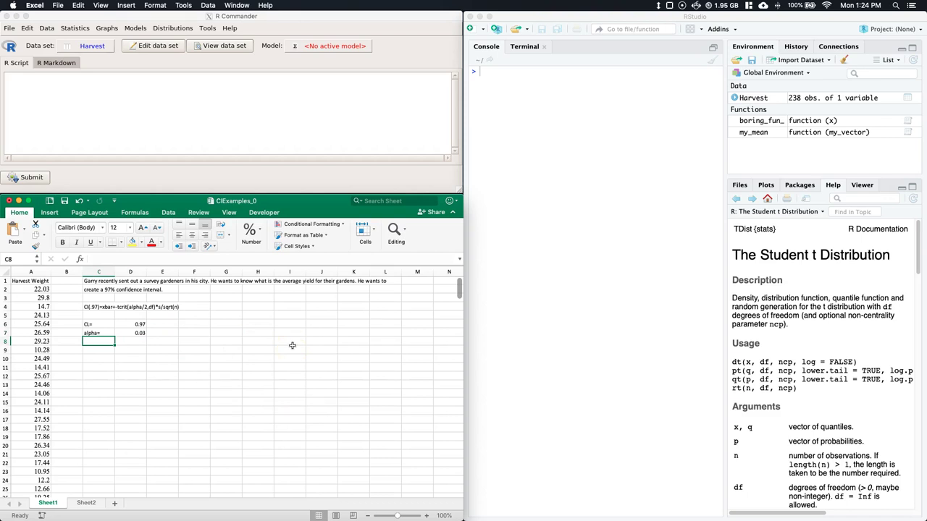
# Step: Label C8 "alpha/2=" and calculate it in D8 with the formula =D7/2
pyautogui.write('alpha/2')
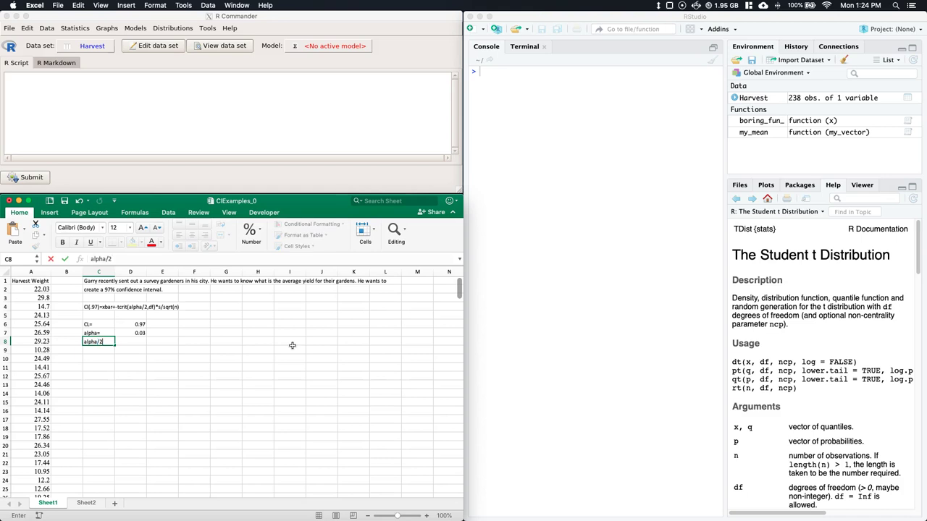
pyautogui.write('=')
pyautogui.press('Tab')
pyautogui.write('=')
pyautogui.click(138, 333)
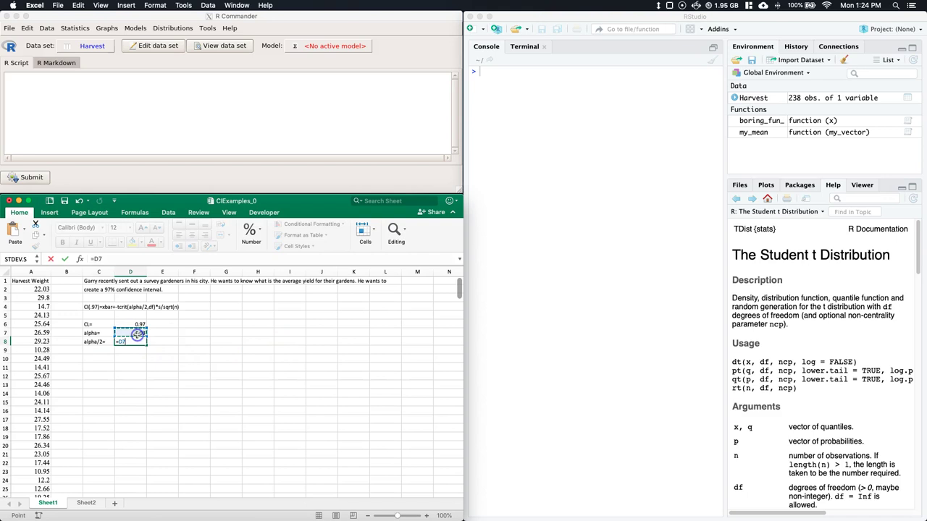
pyautogui.write('/2')
pyautogui.press('Return')
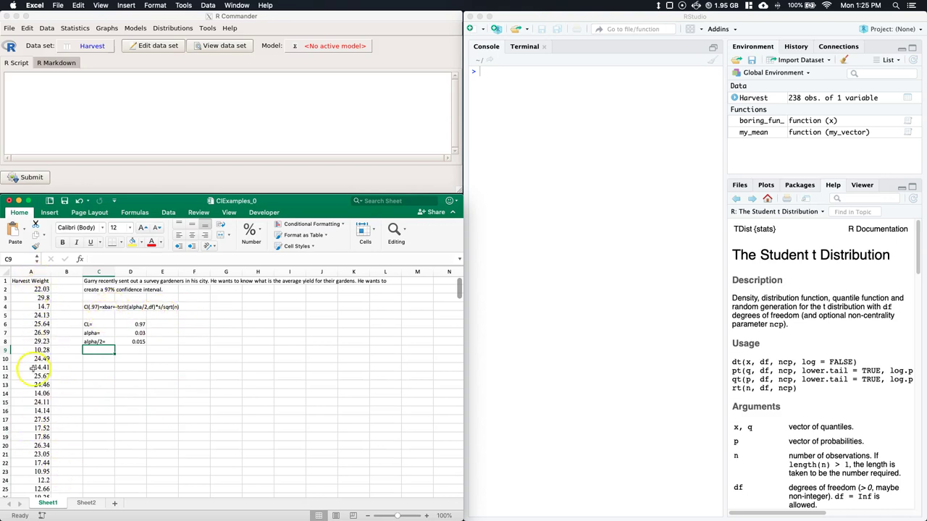
# Step: Switch to R Commander and start an Excel data import named Harvest, overwriting the existing data set of that name
pyautogui.click(133, 96)
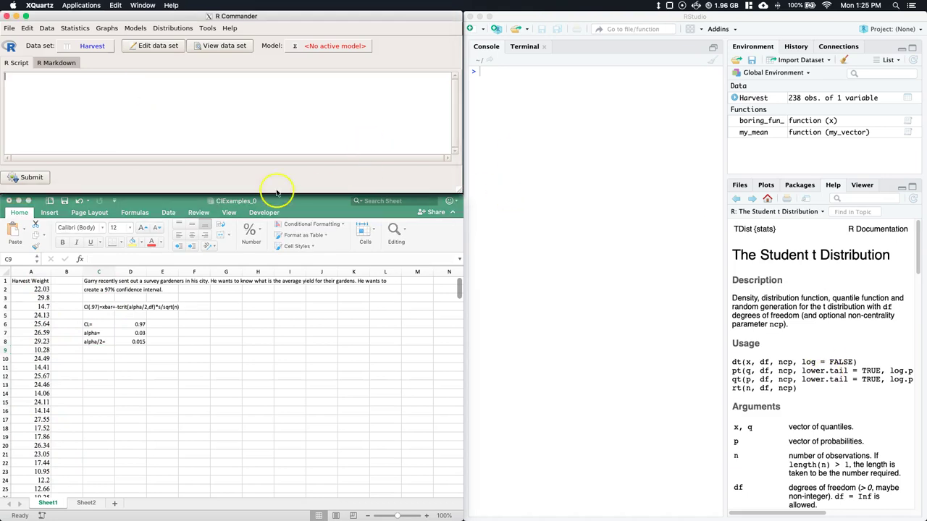
pyautogui.click(174, 28)
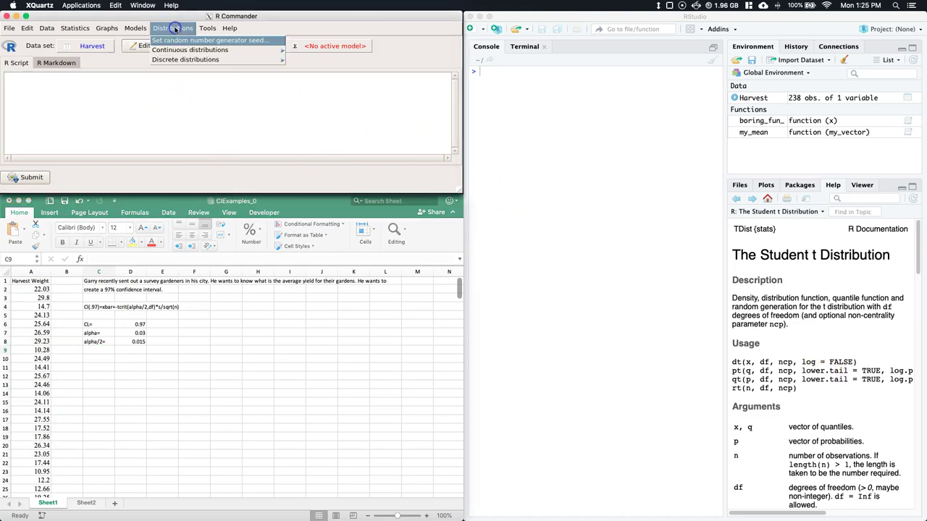
pyautogui.moveTo(182, 51)
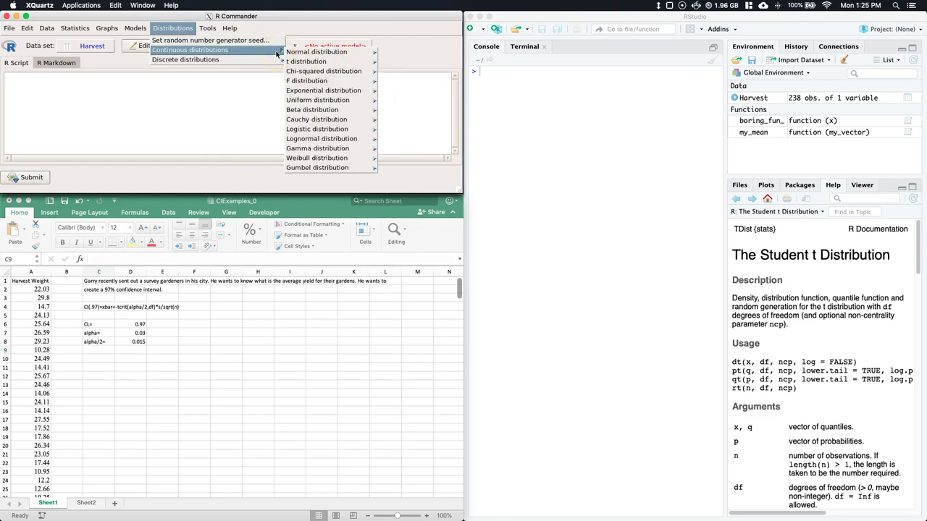
pyautogui.moveTo(46, 28)
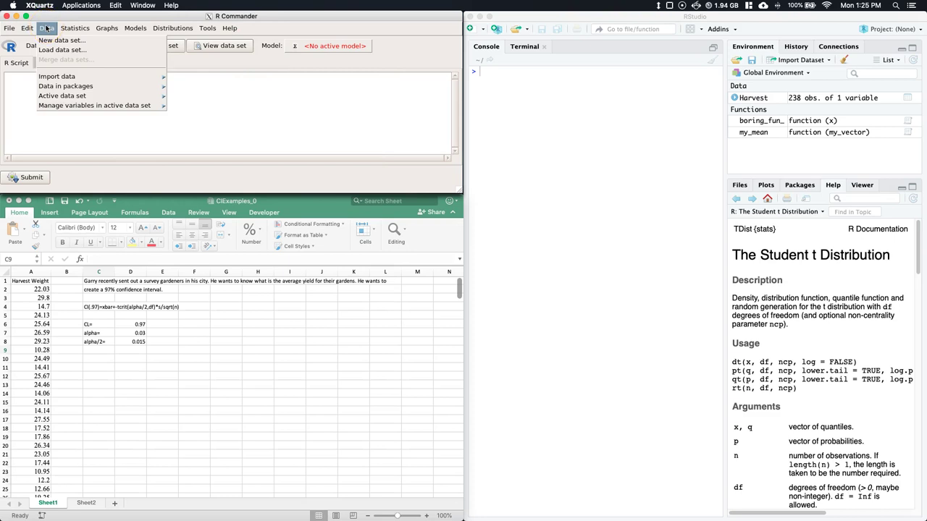
pyautogui.moveTo(86, 76)
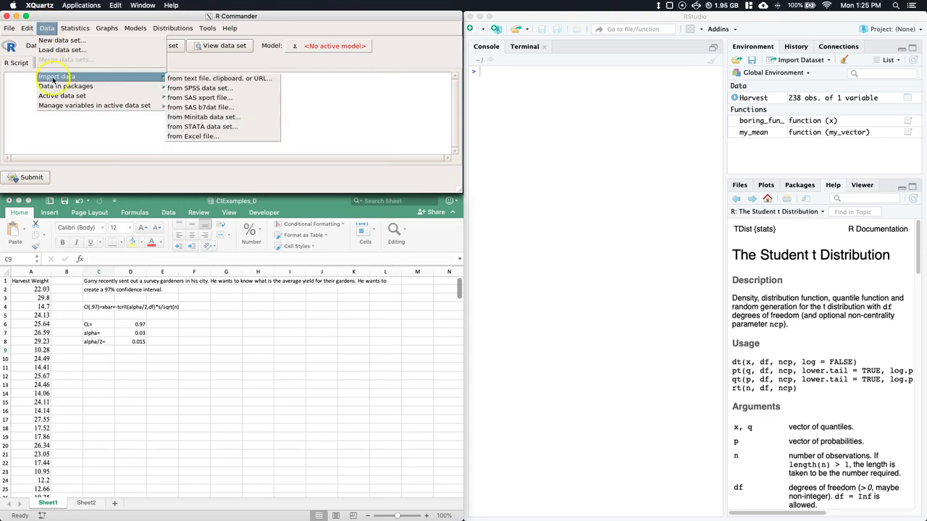
pyautogui.click(198, 137)
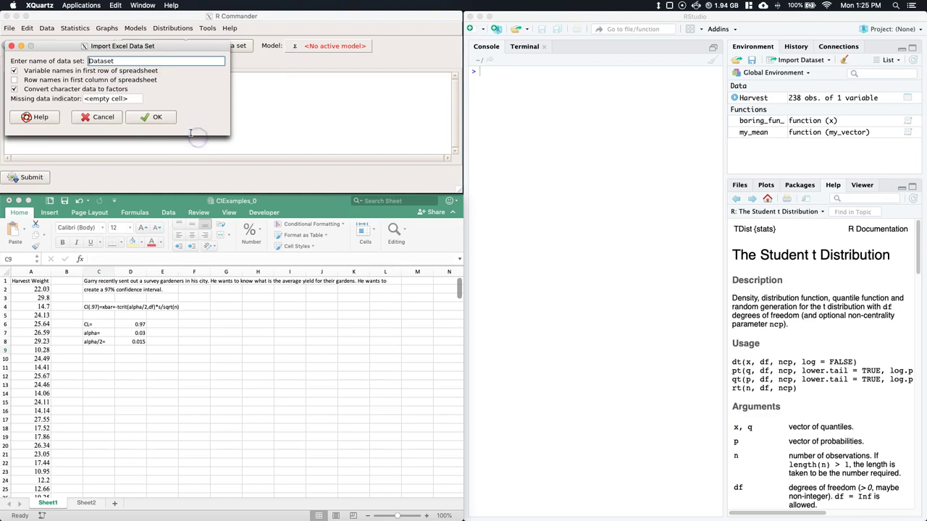
pyautogui.write('Harvest')
pyautogui.click(145, 118)
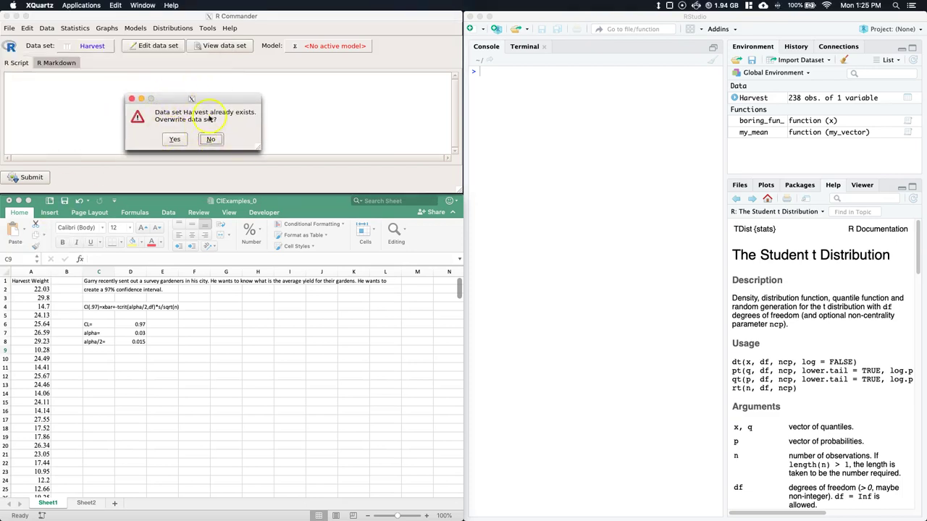
pyautogui.click(179, 142)
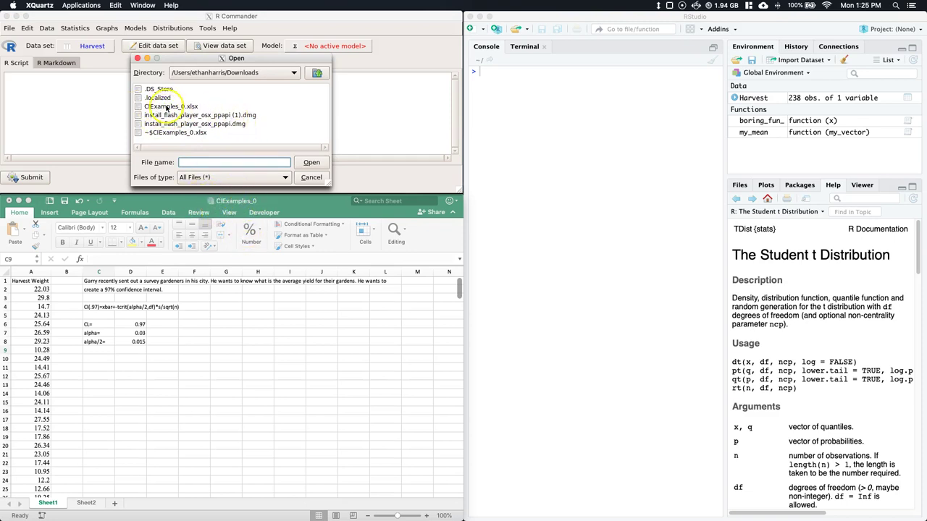
# Step: Choose CIExamples_0.xlsx from the Downloads folder as the source and import its Sheet1 table
pyautogui.click(165, 106)
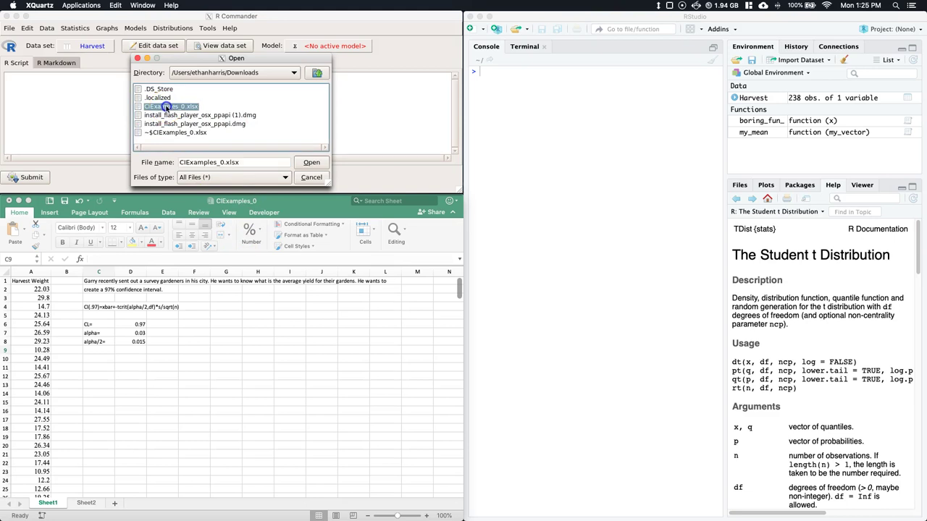
pyautogui.click(309, 164)
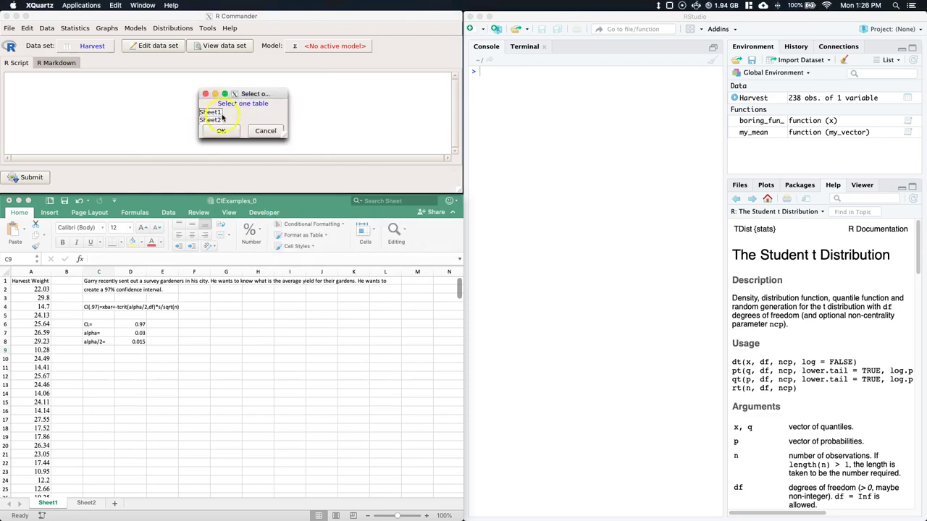
pyautogui.click(210, 113)
pyautogui.click(209, 113)
pyautogui.click(221, 131)
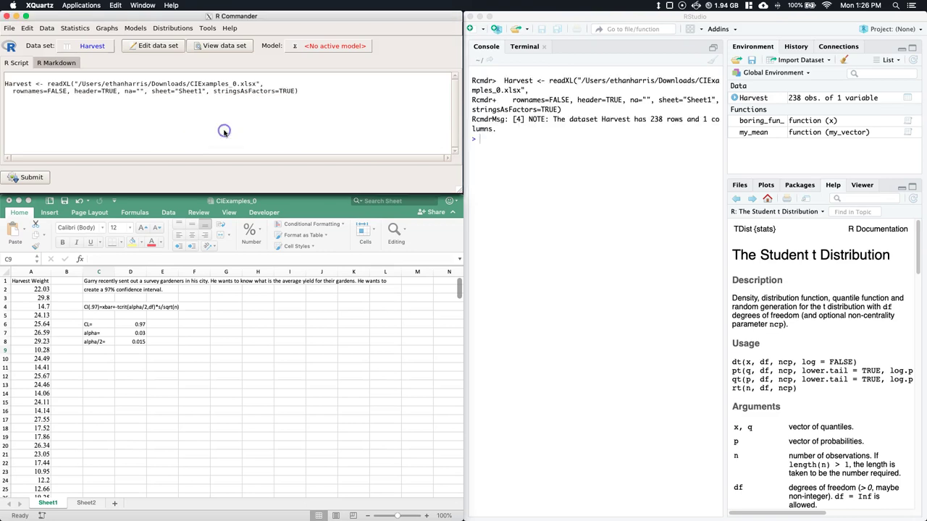
# Step: View the Harvest data set, moving its window over R Commander and enlarging it to show more rows
pyautogui.click(220, 49)
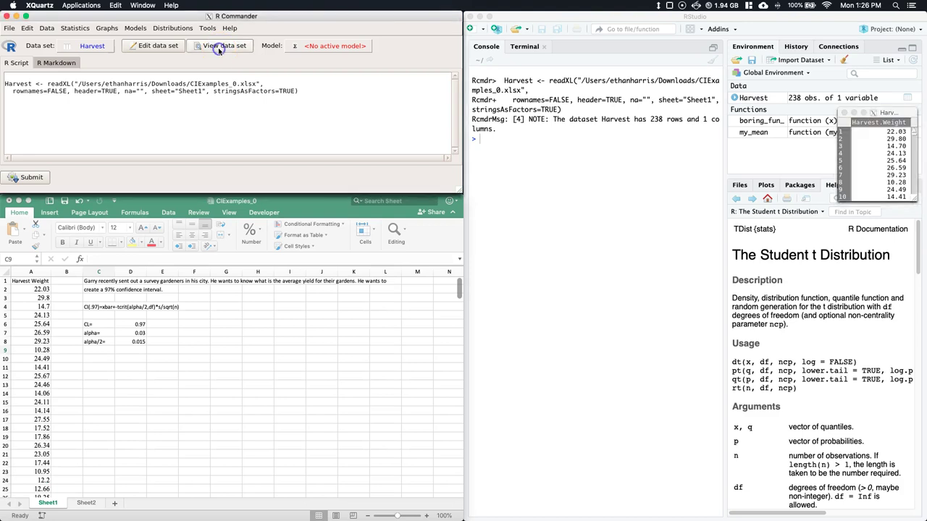
pyautogui.moveTo(879, 110); pyautogui.dragTo(373, 26)
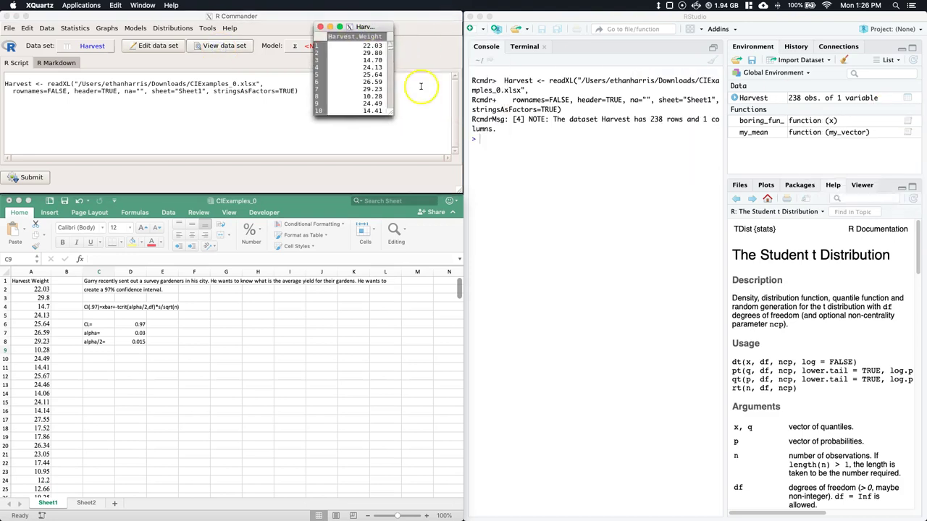
pyautogui.moveTo(408, 209); pyautogui.dragTo(373, 310)
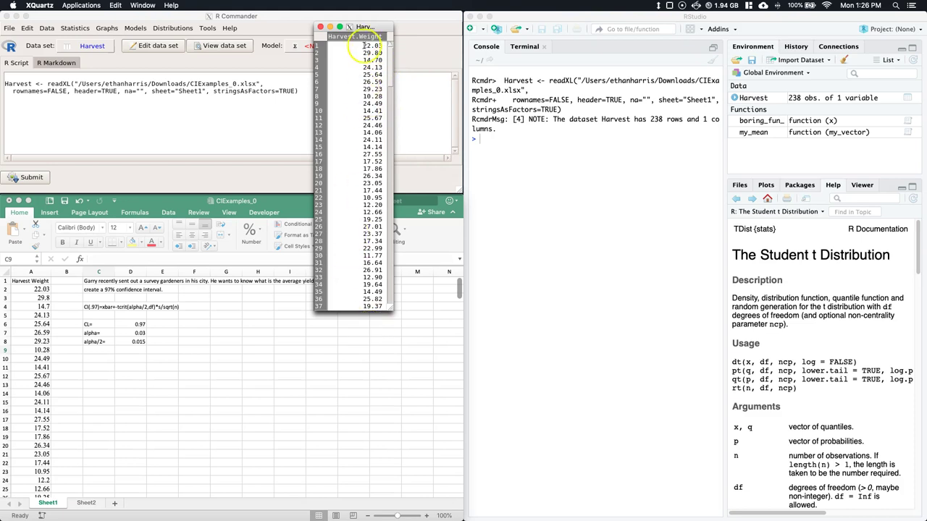
# Step: Close the Harvest data view and open Numerical Summaries in R Commander with the Harvest.Weight variable selected
pyautogui.click(321, 28)
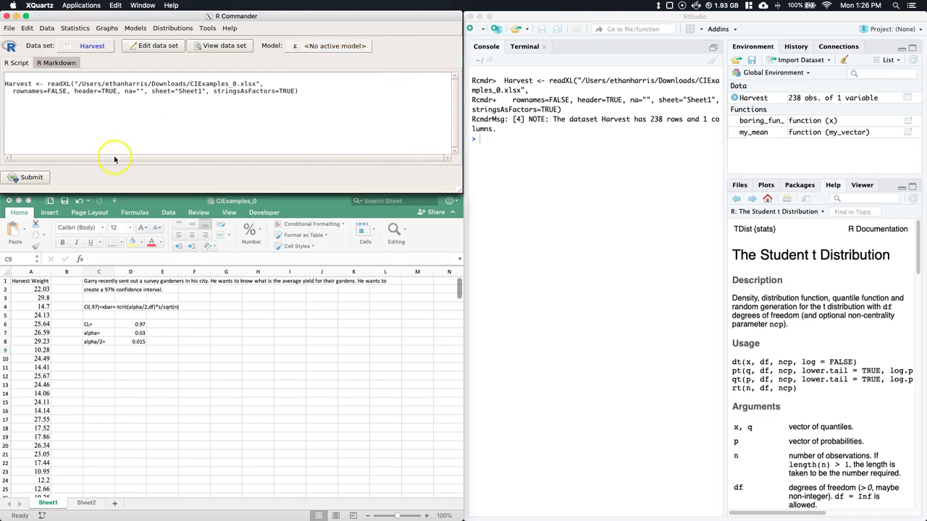
pyautogui.click(94, 116)
pyautogui.click(75, 28)
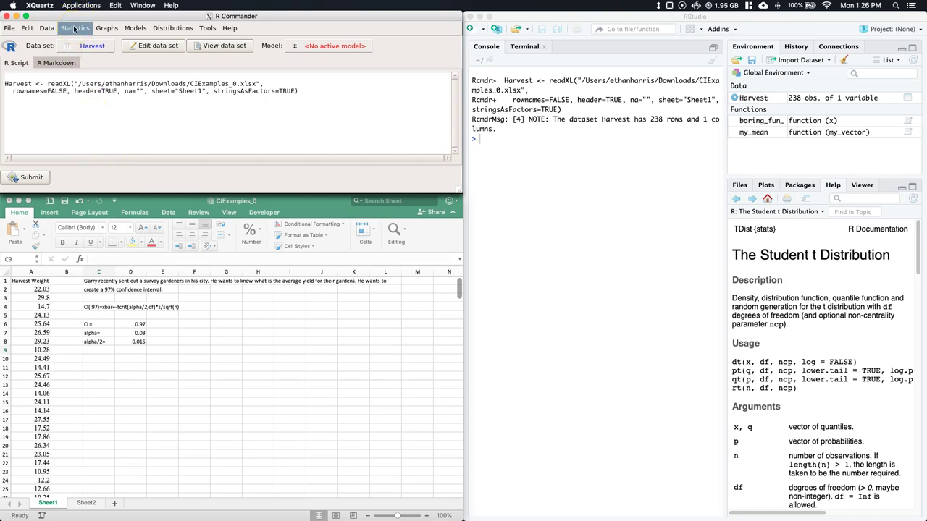
pyautogui.click(140, 41)
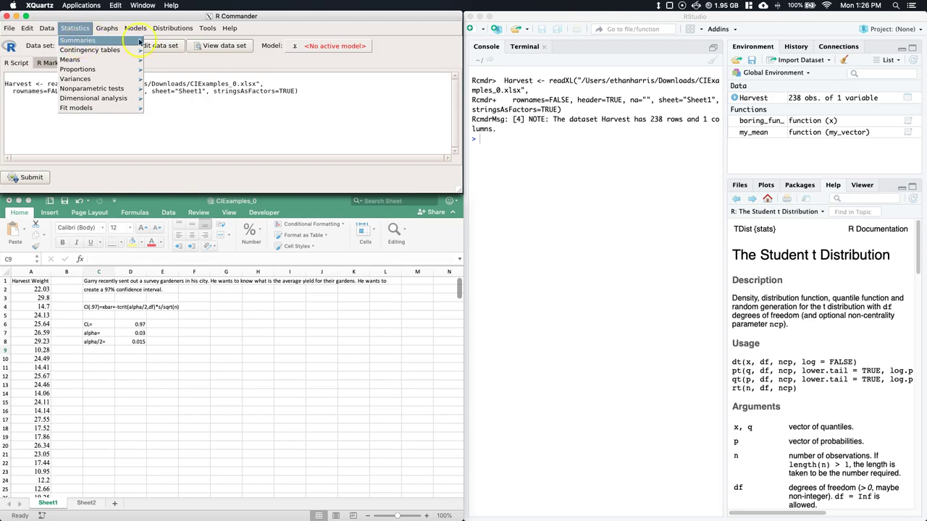
pyautogui.click(209, 56)
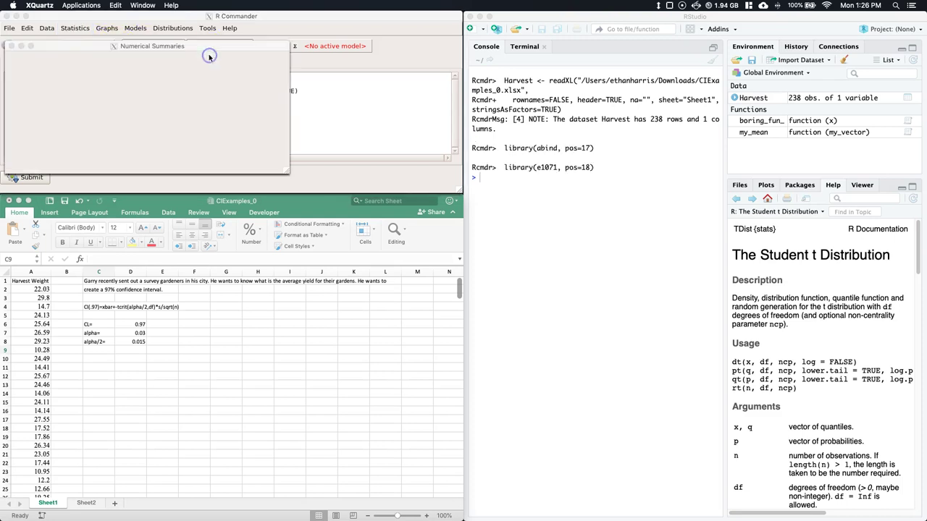
pyautogui.click(181, 106)
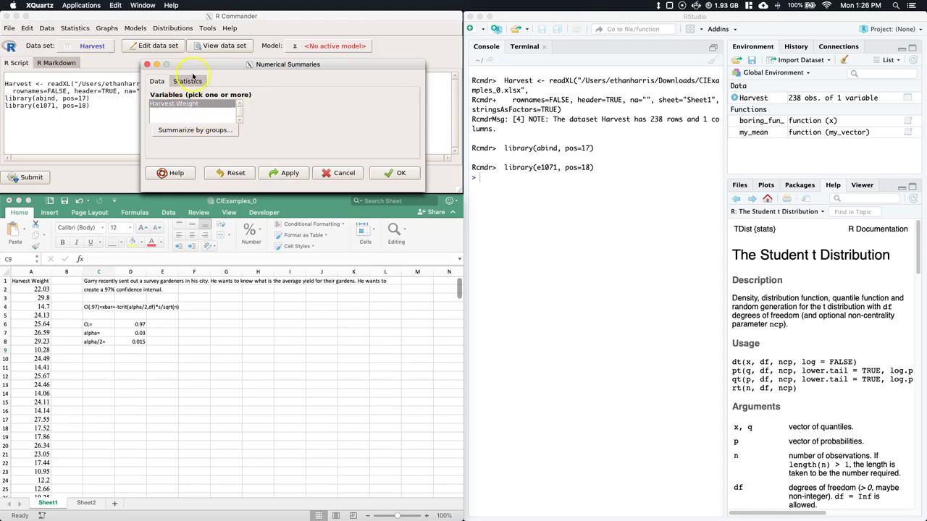
# Step: Limit the summary statistics to mean, standard deviation and standard error of the mean, without interquartile range or quantiles, and apply
pyautogui.click(189, 80)
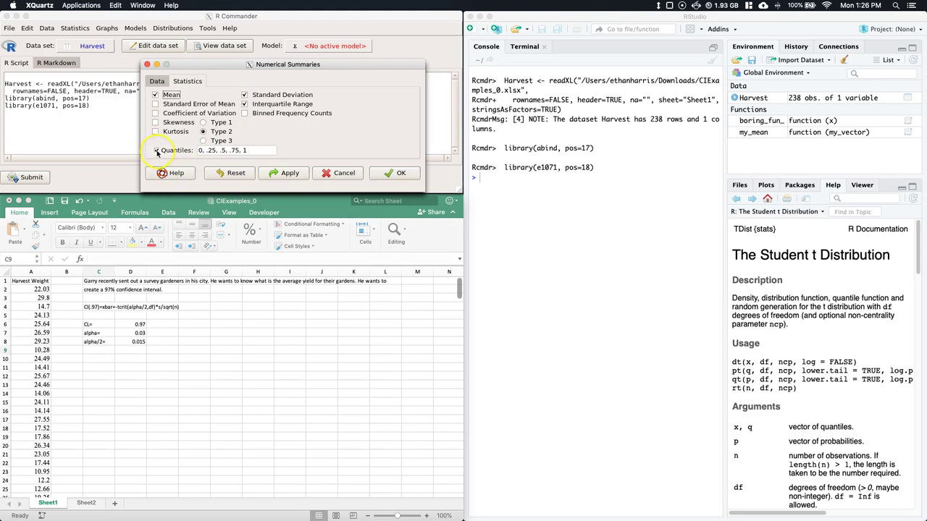
pyautogui.click(247, 105)
pyautogui.click(155, 104)
pyautogui.click(283, 173)
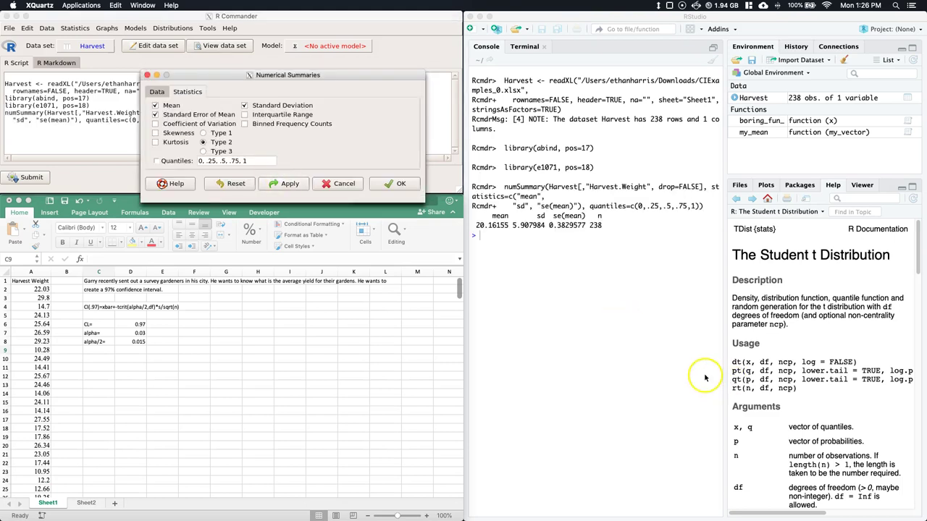
# Step: Switch to the RStudio console and run options(digits=12) to show results with 12 digits
pyautogui.click(573, 283)
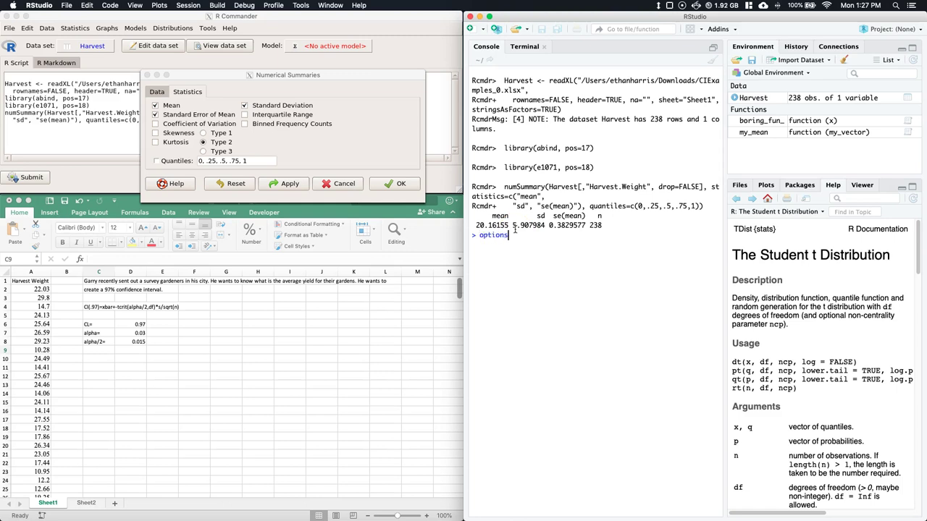
pyautogui.write('ts')
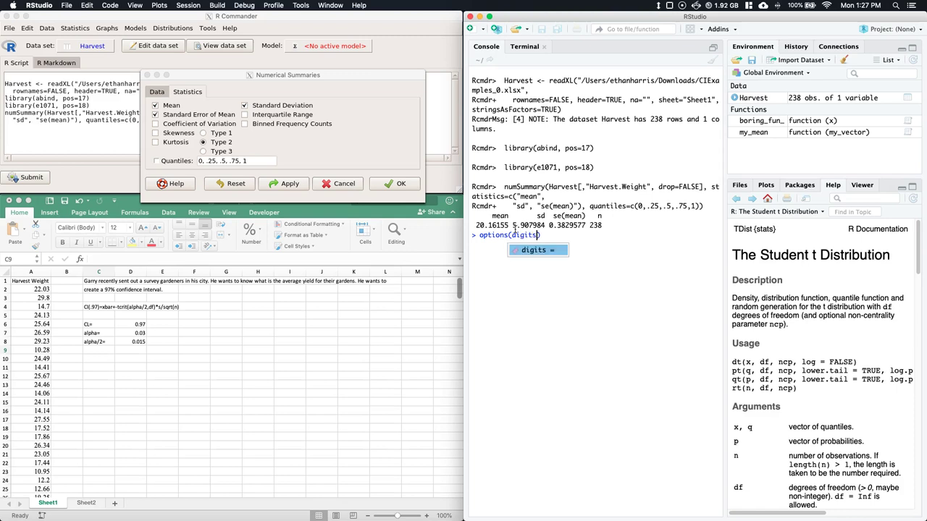
pyautogui.write('=12')
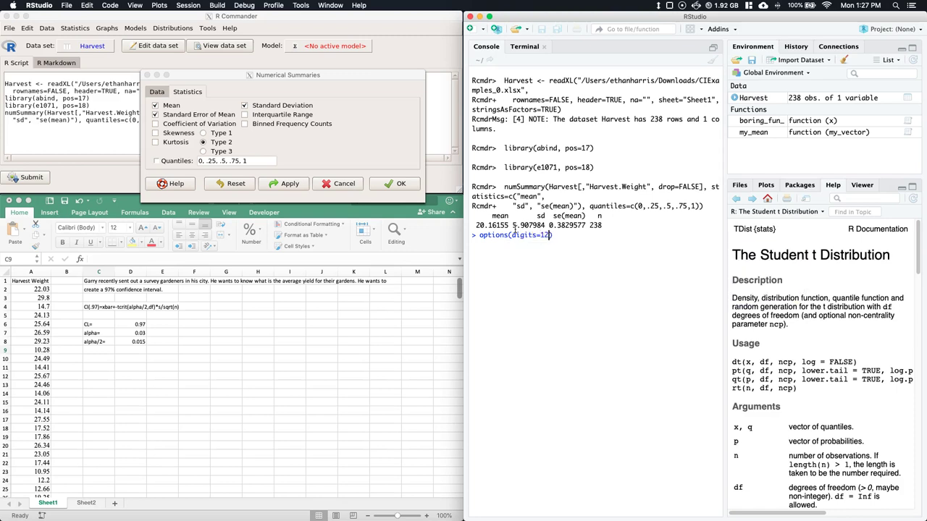
pyautogui.press('Return')
# Step: Reapply the Harvest.Weight numerical summary in R Commander and widen the RStudio console pane
pyautogui.click(307, 124)
pyautogui.click(286, 184)
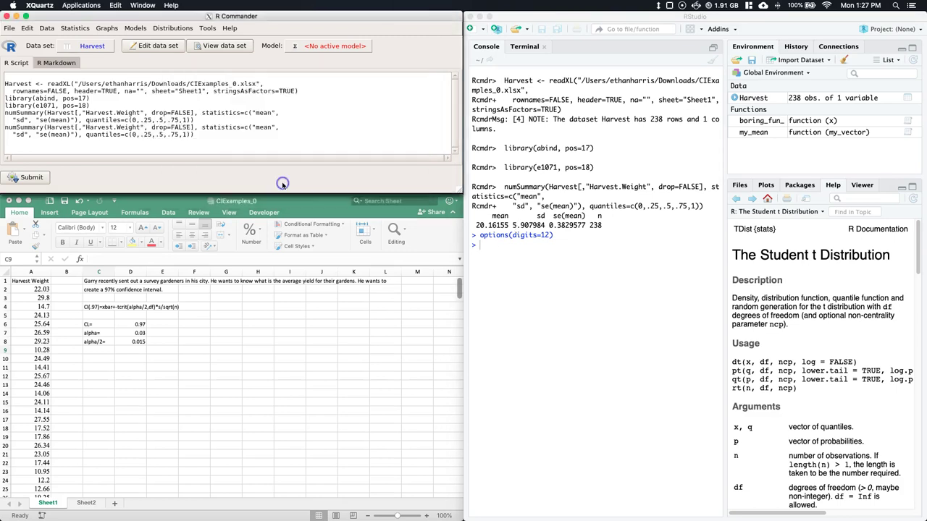
pyautogui.click(519, 313)
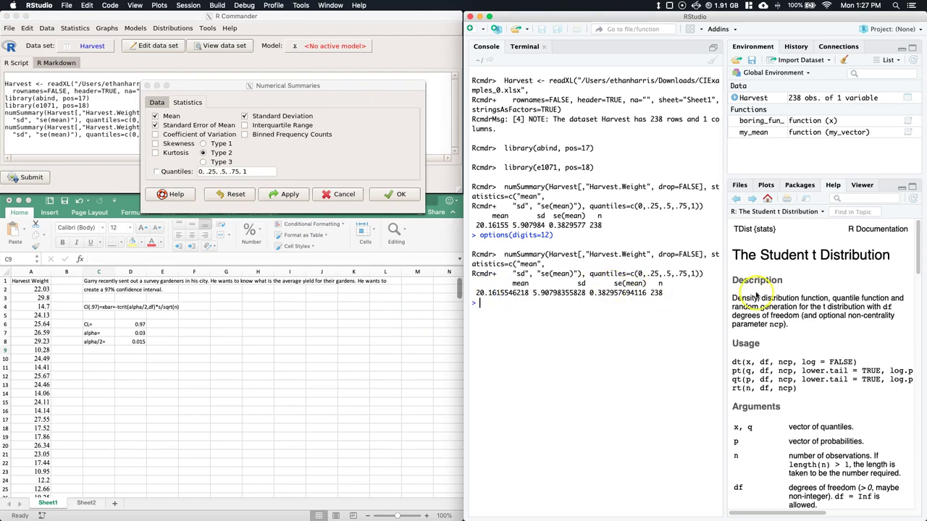
pyautogui.moveTo(726, 284); pyautogui.dragTo(799, 273)
pyautogui.click(664, 352)
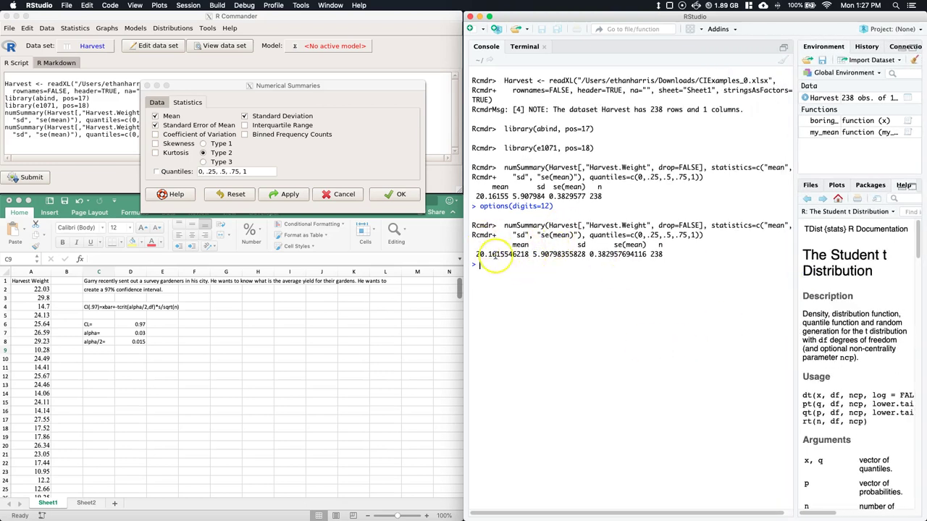
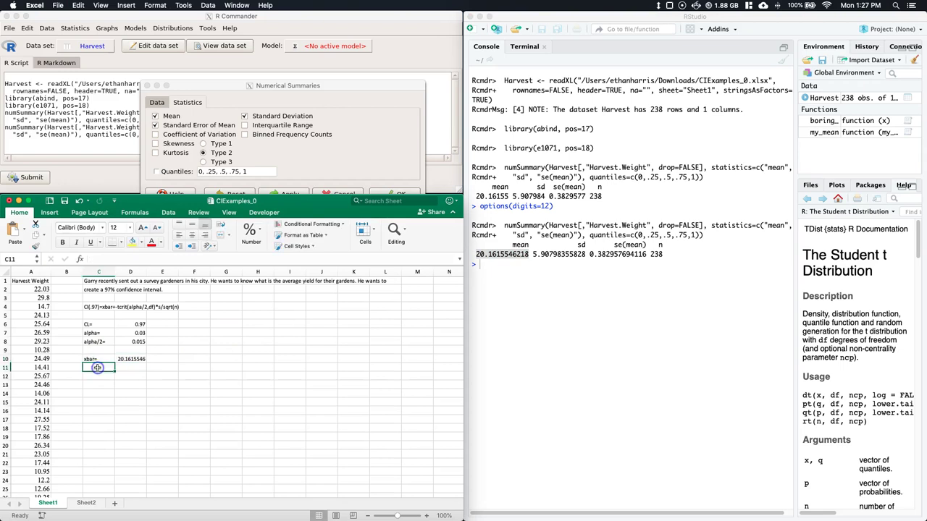
# Step: Enter the labels "n=" in C11, "s=" in C12 and "SE=" in C13 of the Excel sheet
pyautogui.write('=')
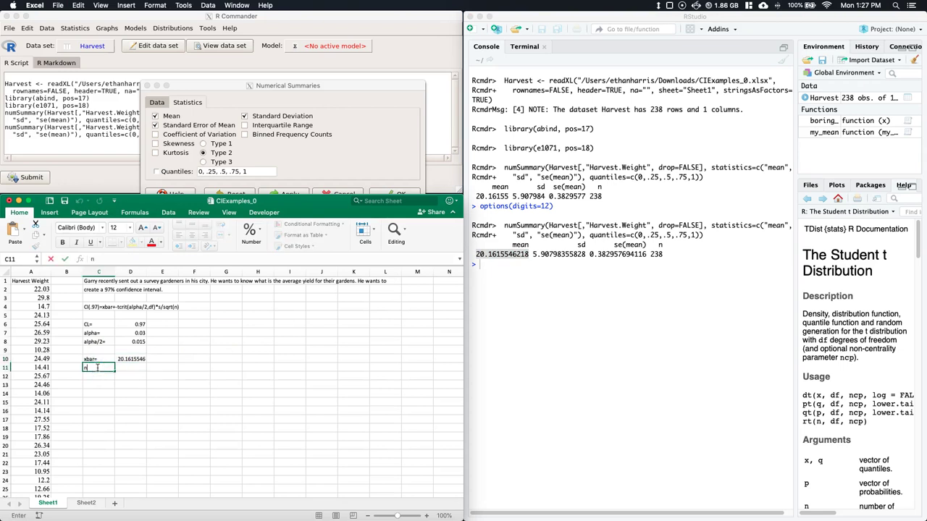
pyautogui.press('Return')
pyautogui.write('s=')
pyautogui.press('Return')
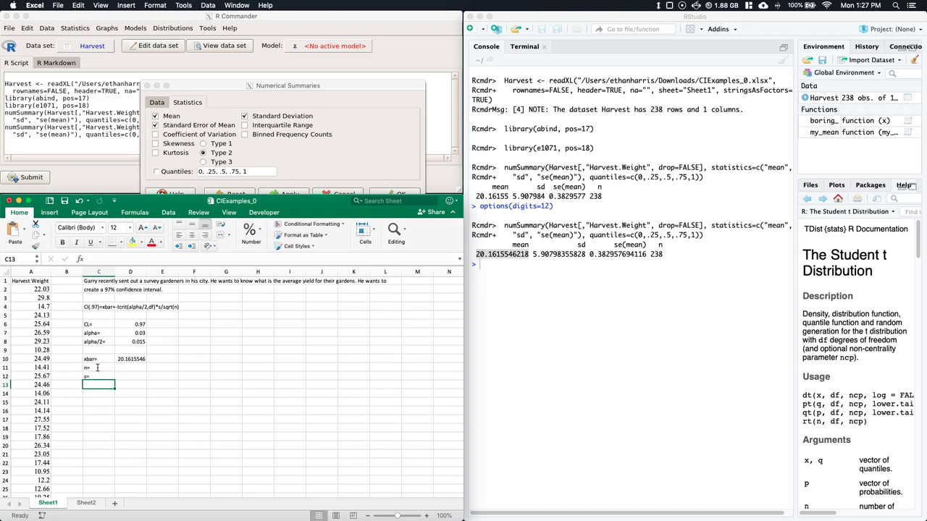
pyautogui.write('SE=')
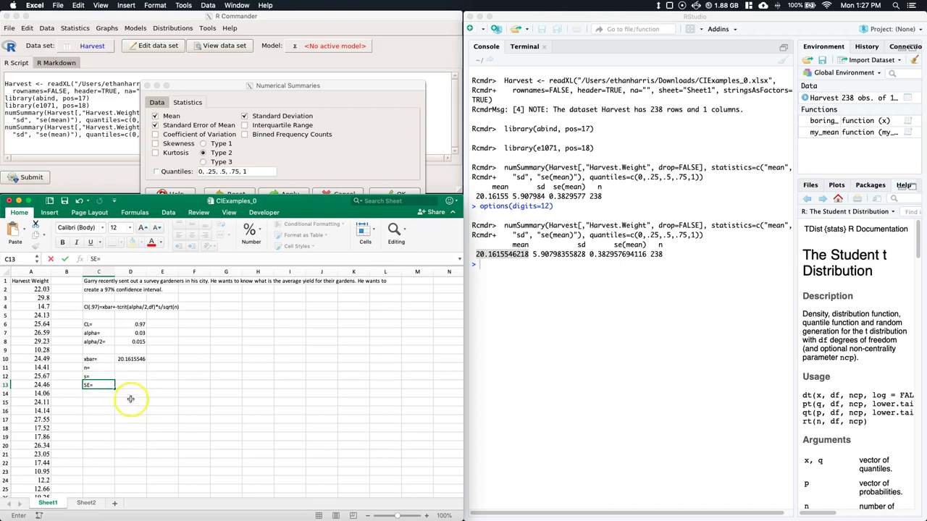
# Step: Copy the sample size 238 from the RStudio summary output into cell D11 of the Excel sheet
pyautogui.click(130, 368)
pyautogui.click(650, 250)
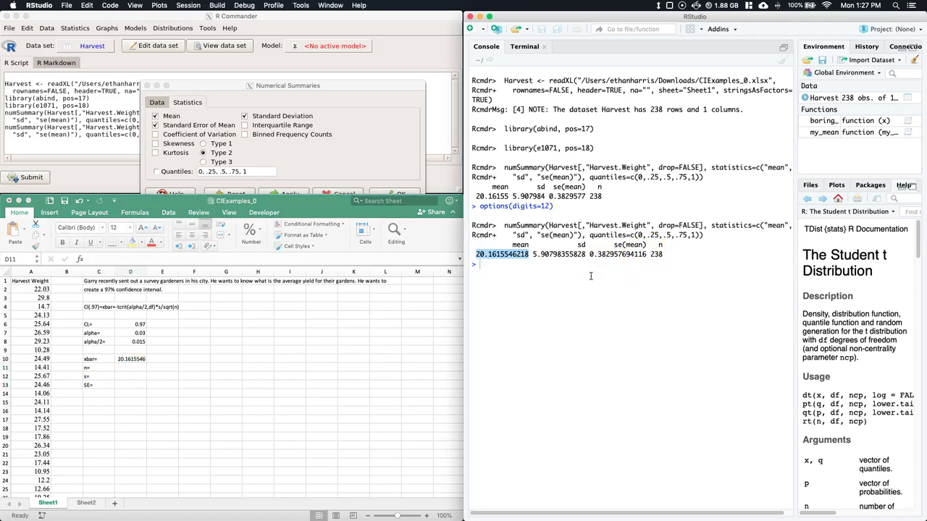
pyautogui.doubleClick(653, 254)
pyautogui.press('super+c')
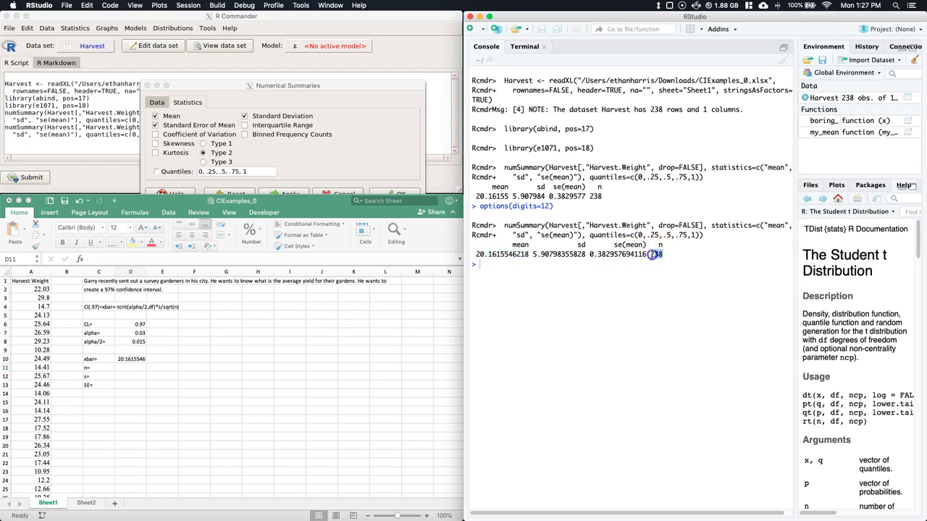
pyautogui.click(131, 367)
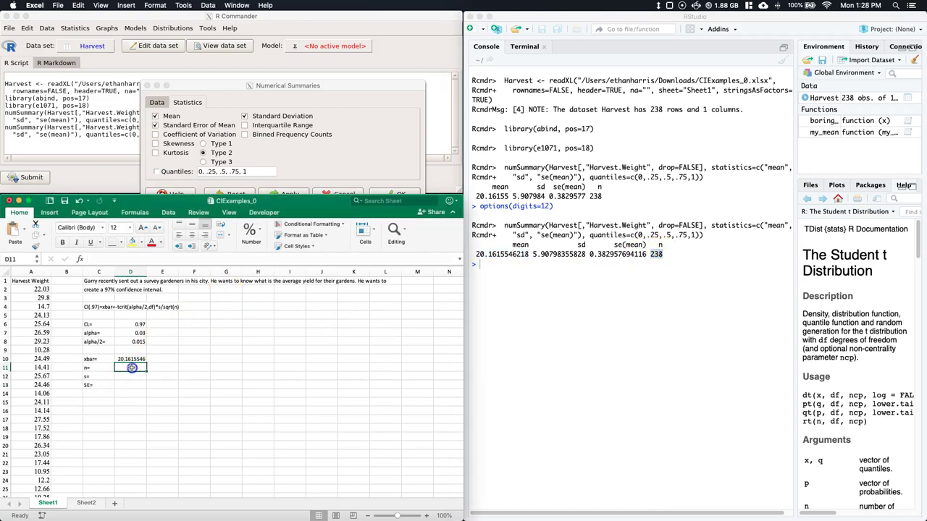
pyautogui.press('super+v')
pyautogui.press('Return')
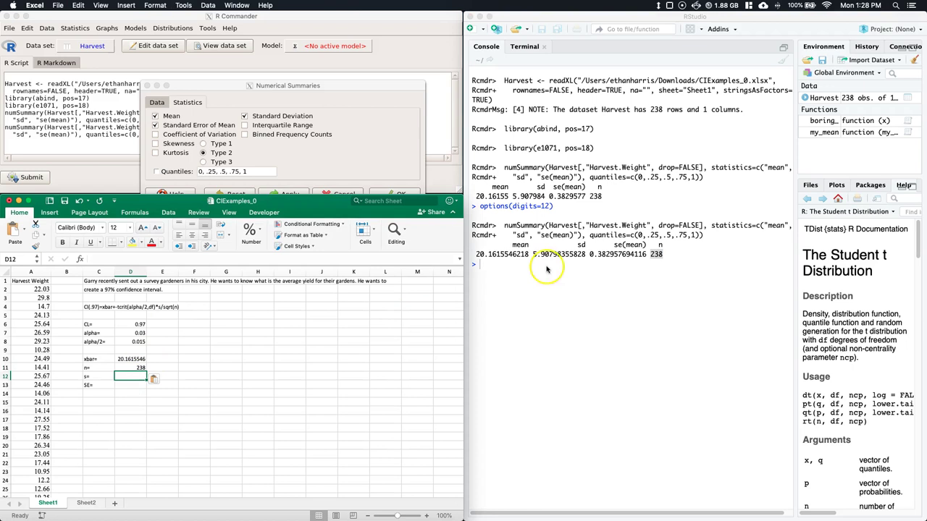
# Step: Copy the standard deviation 5.90798355828 from the RStudio summary output into cell D12 of the Excel sheet
pyautogui.click(568, 268)
pyautogui.doubleClick(583, 254)
pyautogui.press('super+c')
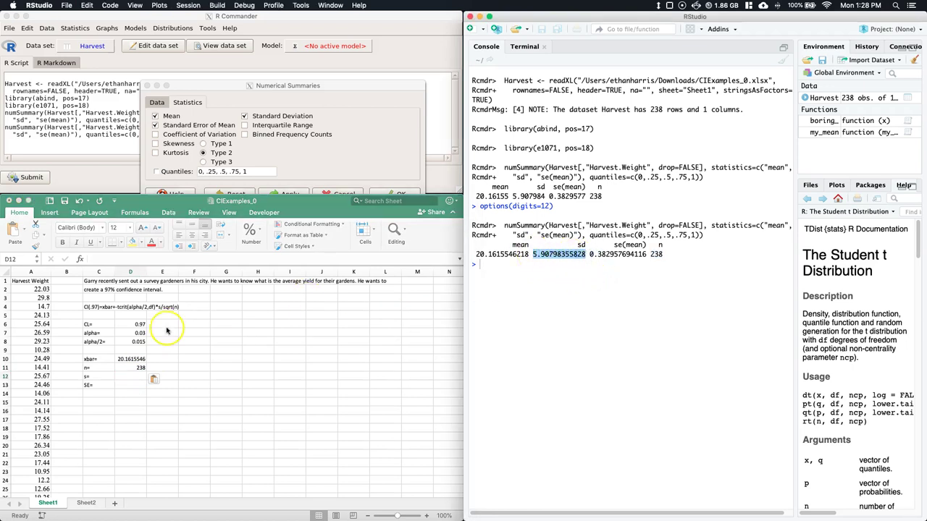
pyautogui.click(129, 377)
pyautogui.press('super+v')
pyautogui.click(166, 400)
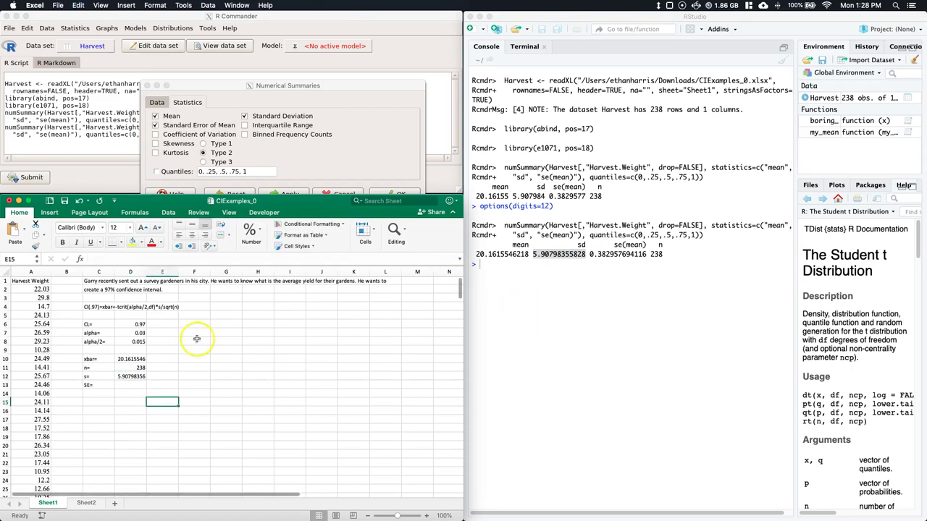
# Step: Extend the label in cell C13 to "SE=s/sqrt(n)="
pyautogui.click(126, 385)
pyautogui.click(93, 384)
pyautogui.doubleClick(92, 385)
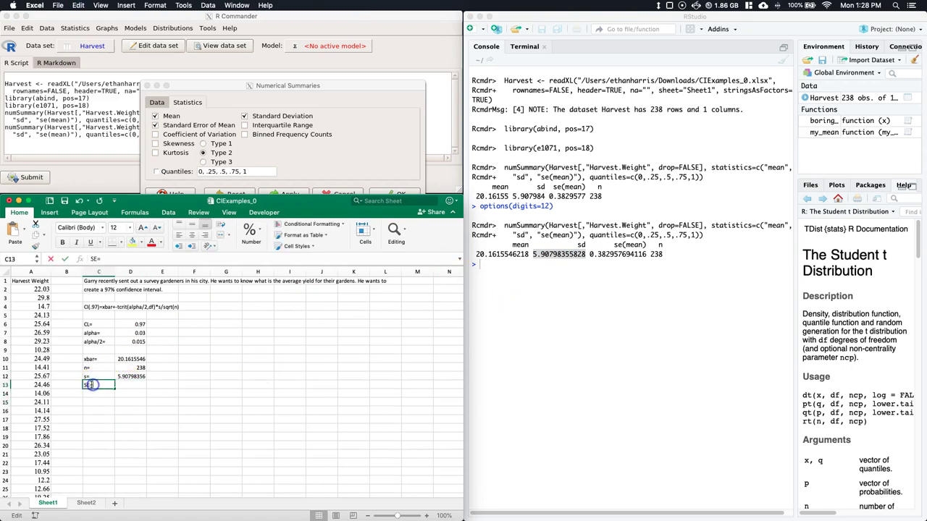
pyautogui.click(296, 436)
pyautogui.click(426, 515)
pyautogui.click(426, 516)
pyautogui.click(426, 515)
pyautogui.click(426, 515)
pyautogui.scroll(2, 248, 395)
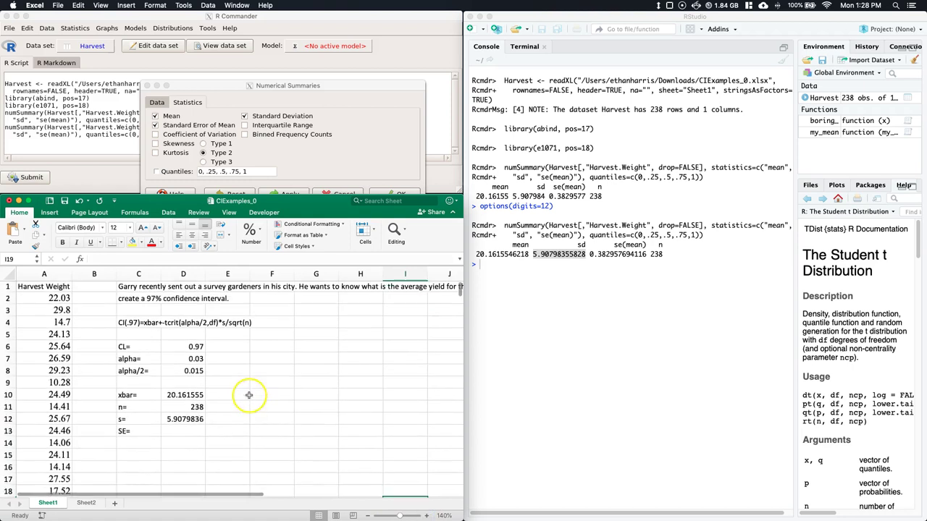
pyautogui.doubleClick(124, 430)
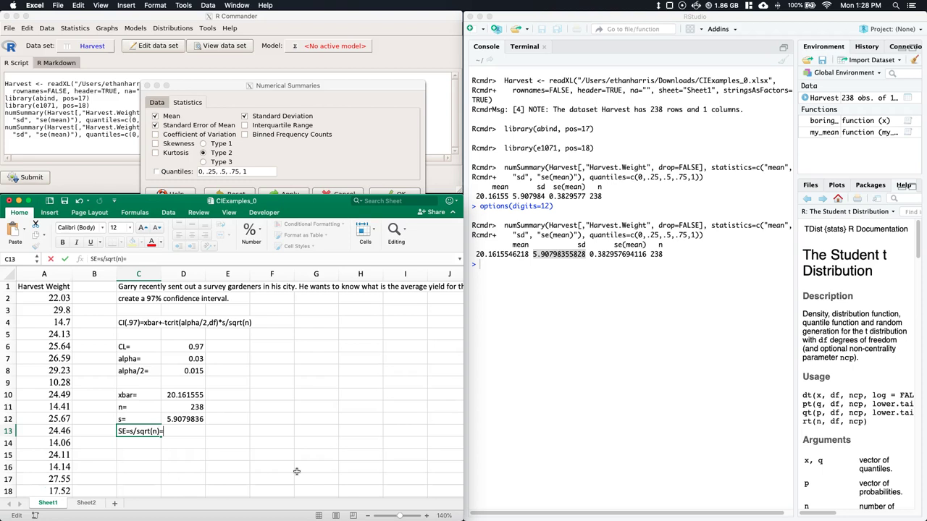
pyautogui.click(145, 273)
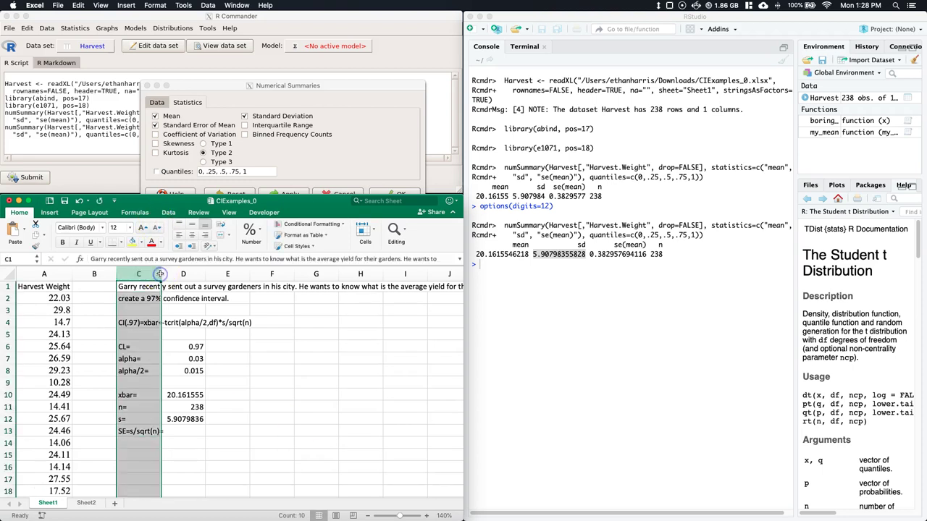
pyautogui.moveTo(160, 274); pyautogui.dragTo(410, 276)
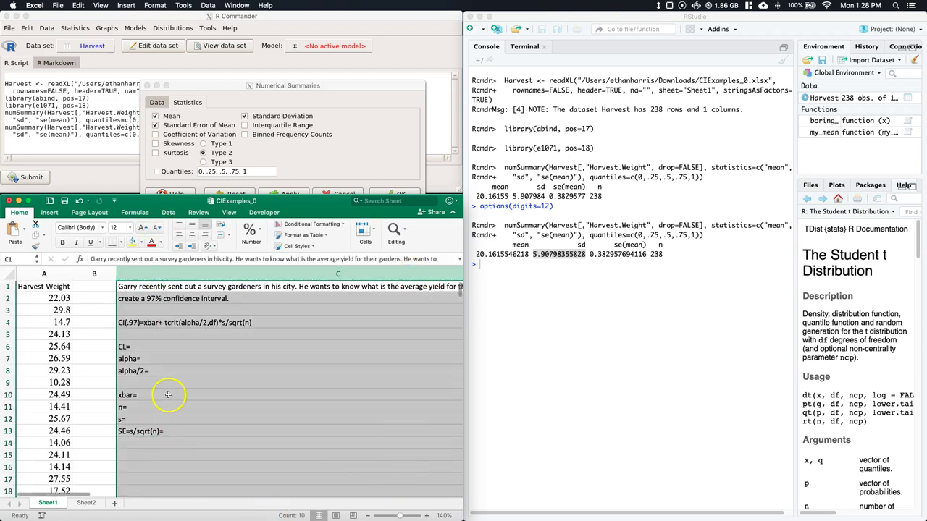
pyautogui.hscroll(3, 168, 395)
pyautogui.click(162, 352)
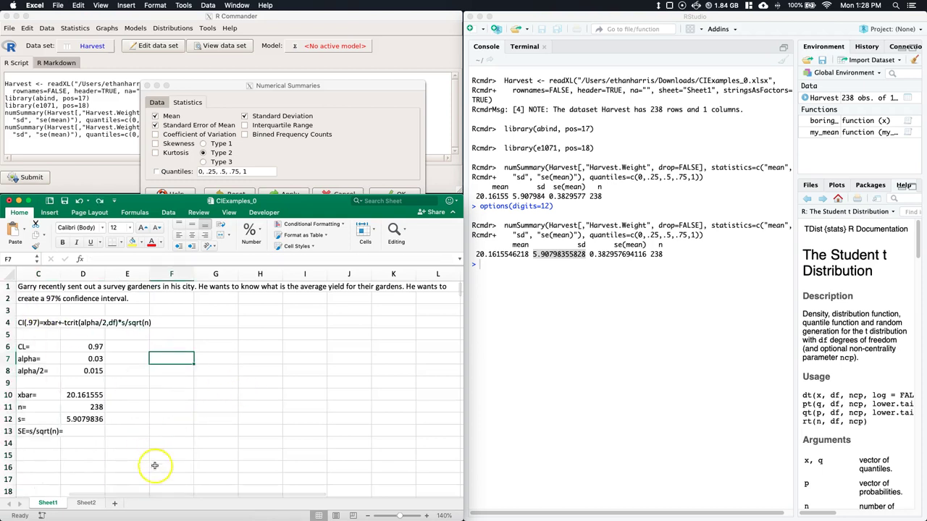
pyautogui.hscroll(-3, 156, 495)
pyautogui.click(230, 406)
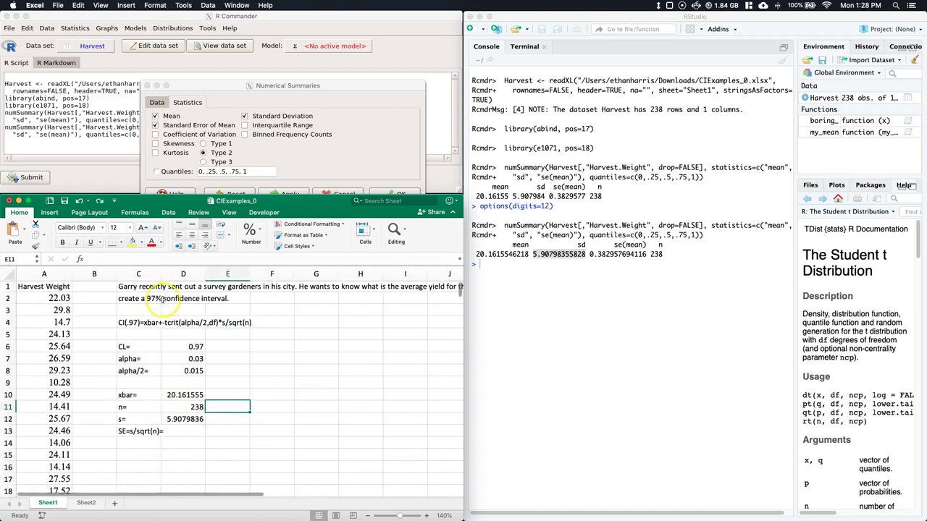
# Step: Widen column C slightly to fit the "SE=s/sqrt(n)=" label
pyautogui.moveTo(160, 275); pyautogui.dragTo(166, 275)
pyautogui.click(225, 478)
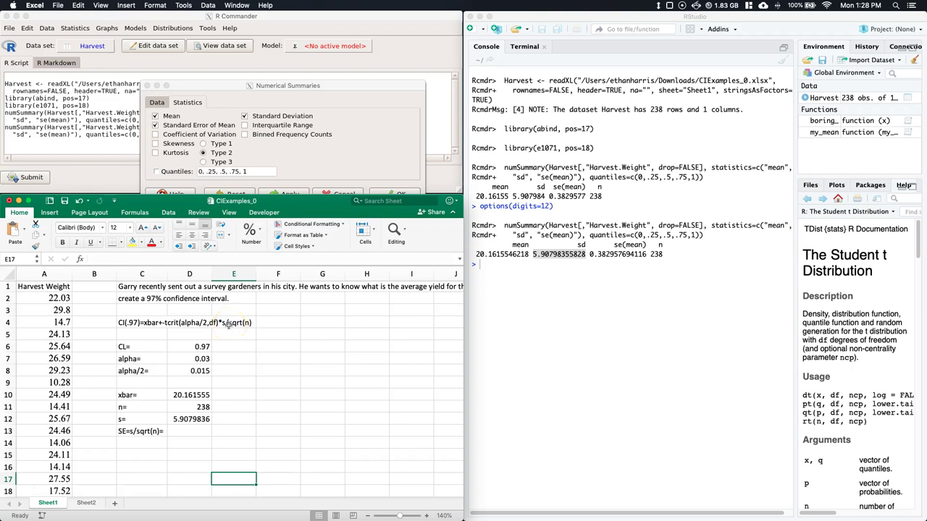
# Step: Copy the standard error 0.382957694116 from the RStudio summary output into cell D13 of the Excel sheet
pyautogui.click(189, 431)
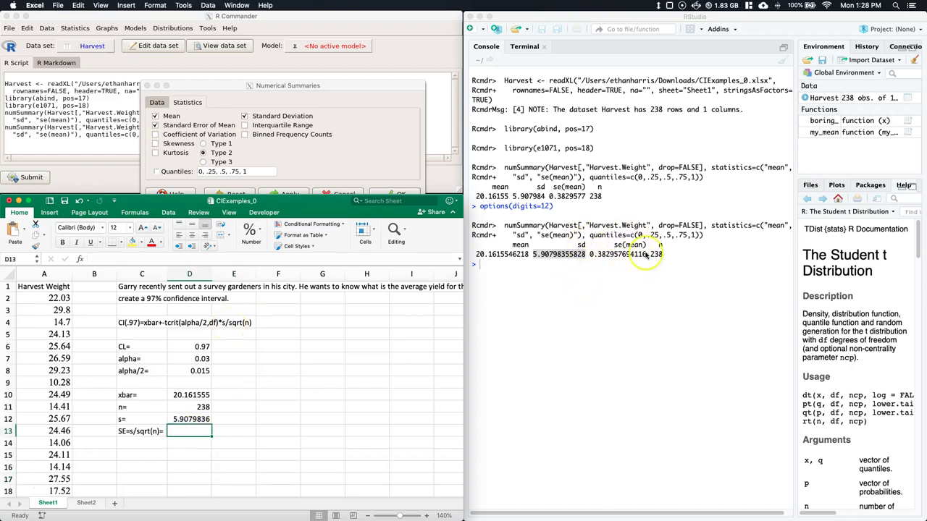
pyautogui.doubleClick(187, 430)
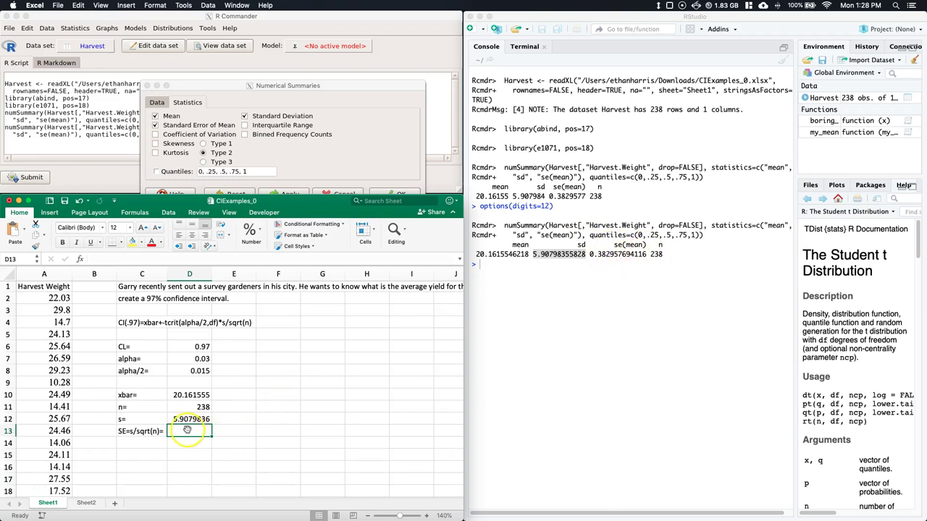
pyautogui.click(611, 256)
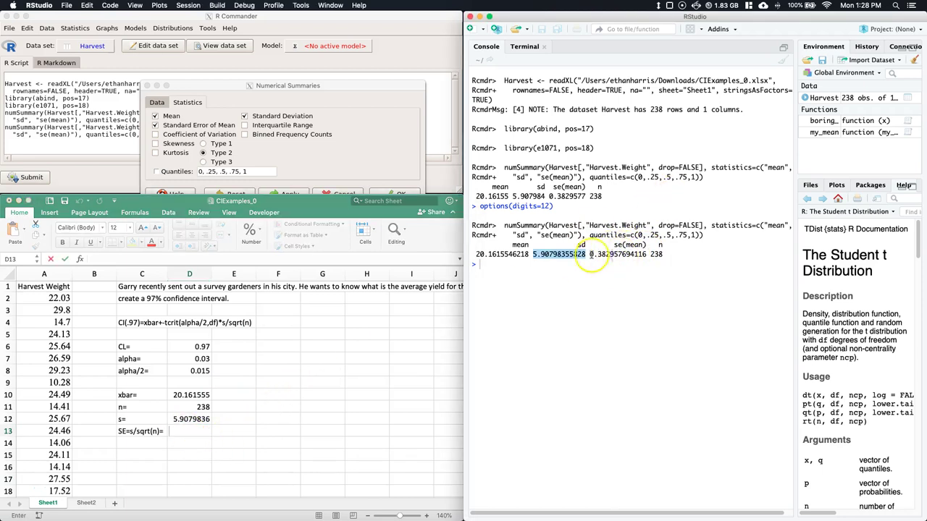
pyautogui.moveTo(589, 254); pyautogui.dragTo(647, 254)
pyautogui.press('super+c')
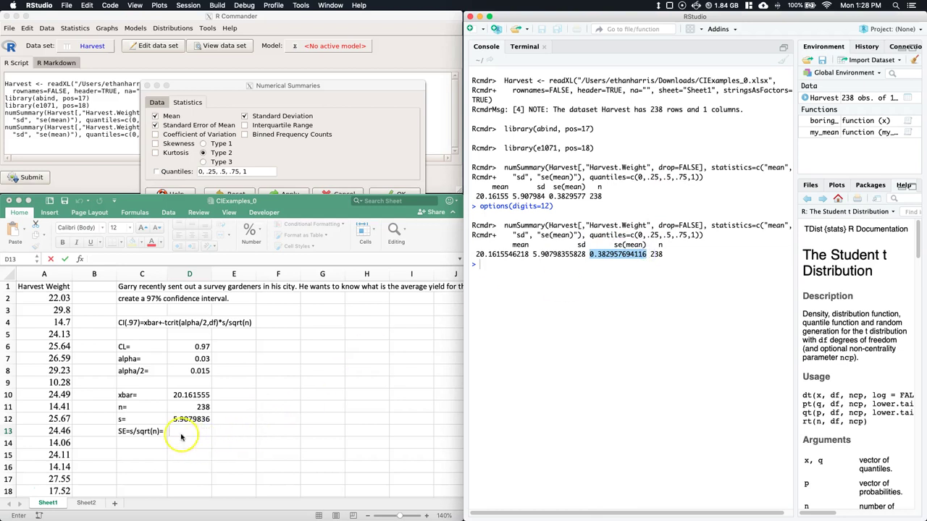
pyautogui.click(183, 430)
pyautogui.press('super+v')
# Step: Cross-check the standard error by computing =D12/sqrt(D11) in cell E13
pyautogui.click(239, 433)
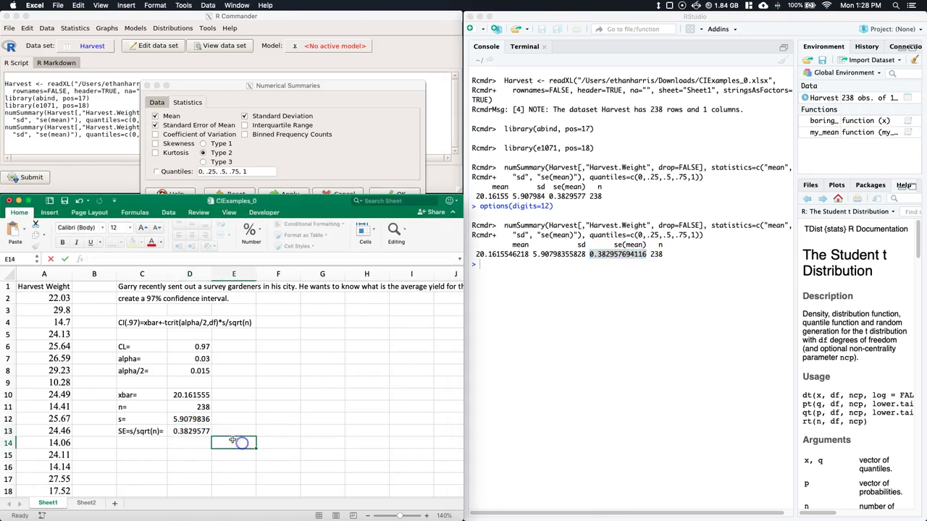
pyautogui.write('=')
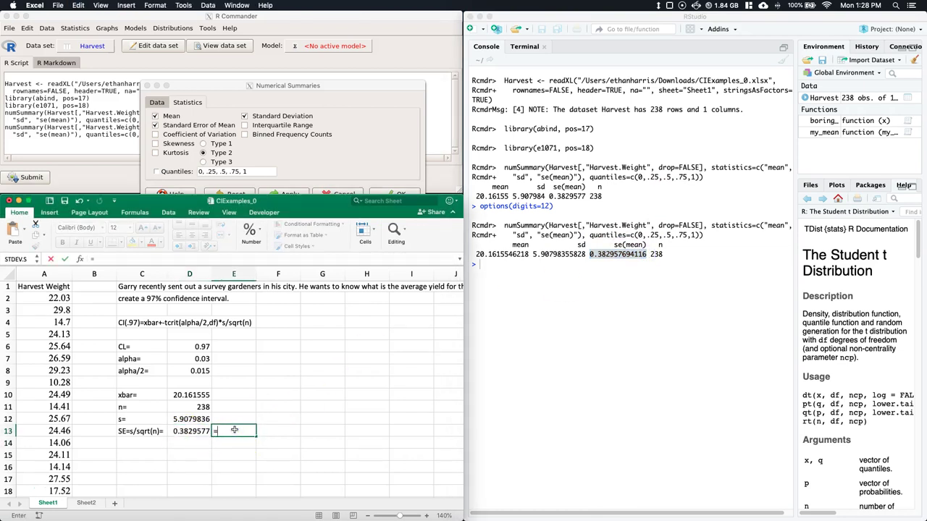
pyautogui.click(186, 419)
pyautogui.write('/sqrt(')
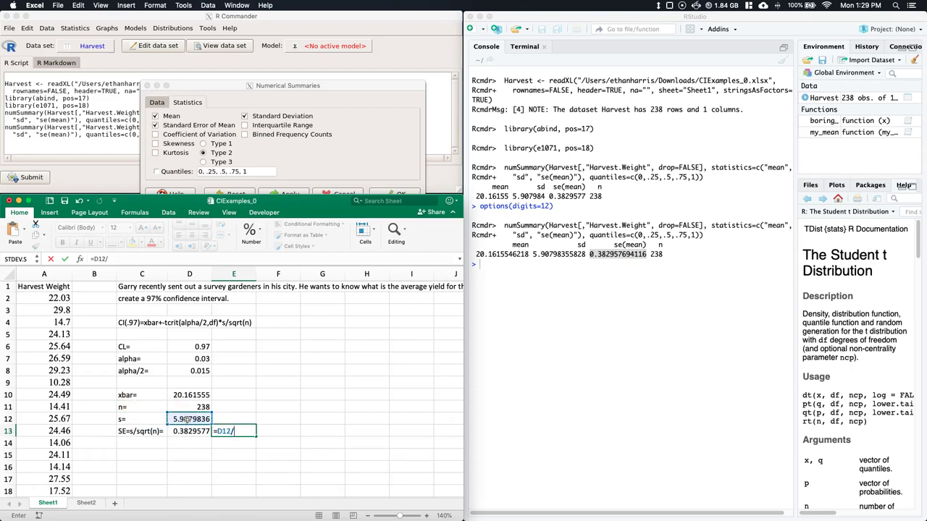
pyautogui.click(188, 404)
pyautogui.press('Return')
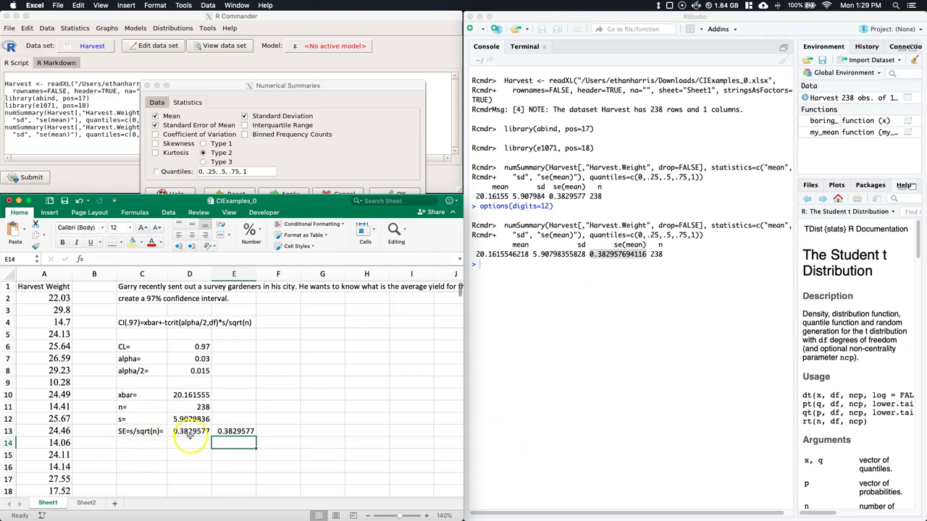
# Step: Clear the standard error check formula from cell E13
pyautogui.click(226, 431)
pyautogui.press('Delete')
pyautogui.click(236, 456)
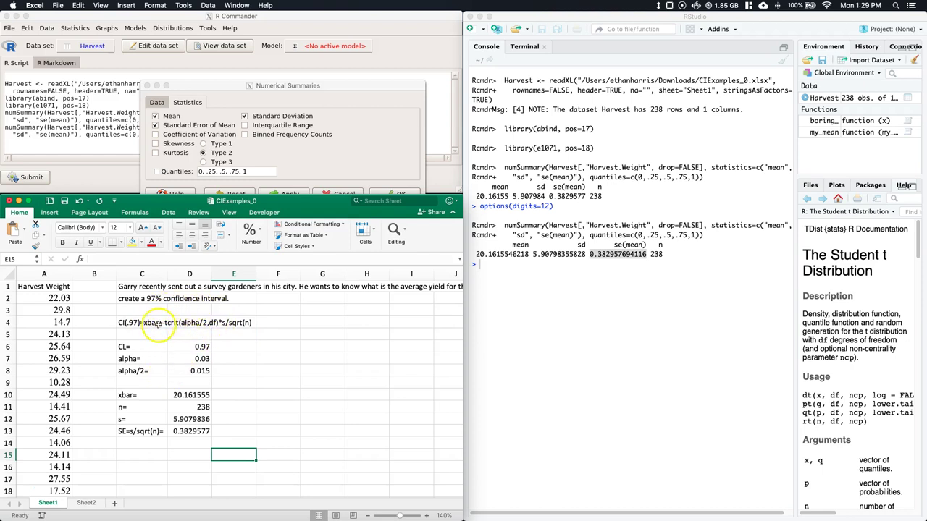
# Step: Label cell C14 "df=n-1=" and calculate the degrees of freedom in D14 with =D11-1
pyautogui.click(130, 443)
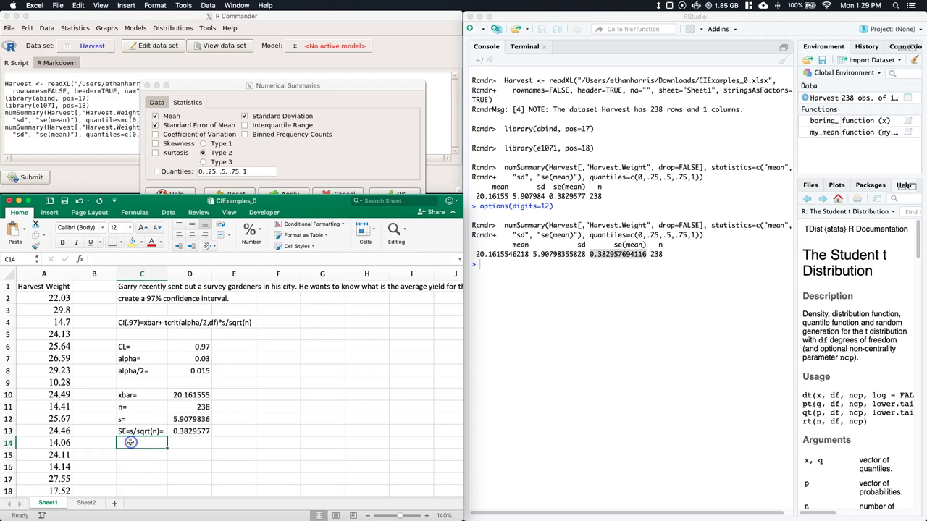
pyautogui.write('df=n-1=')
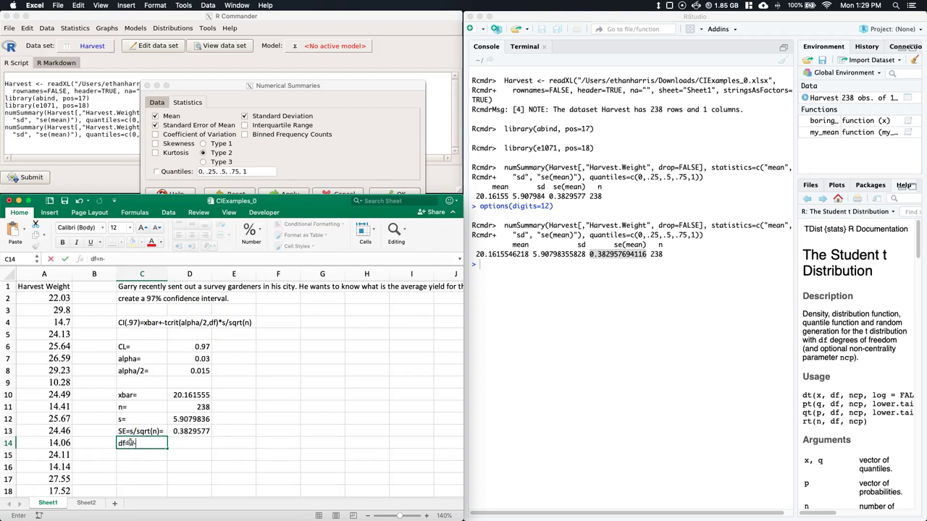
pyautogui.click(190, 442)
pyautogui.write('=')
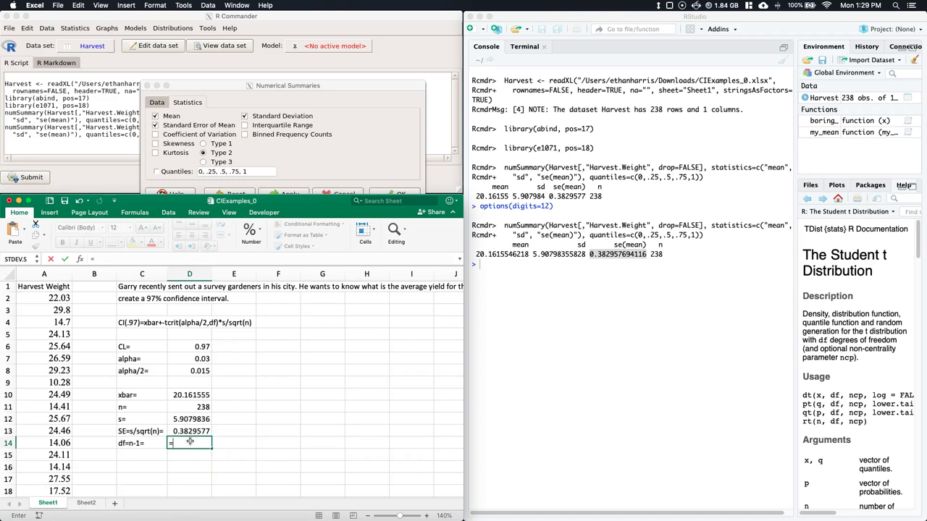
pyautogui.click(204, 408)
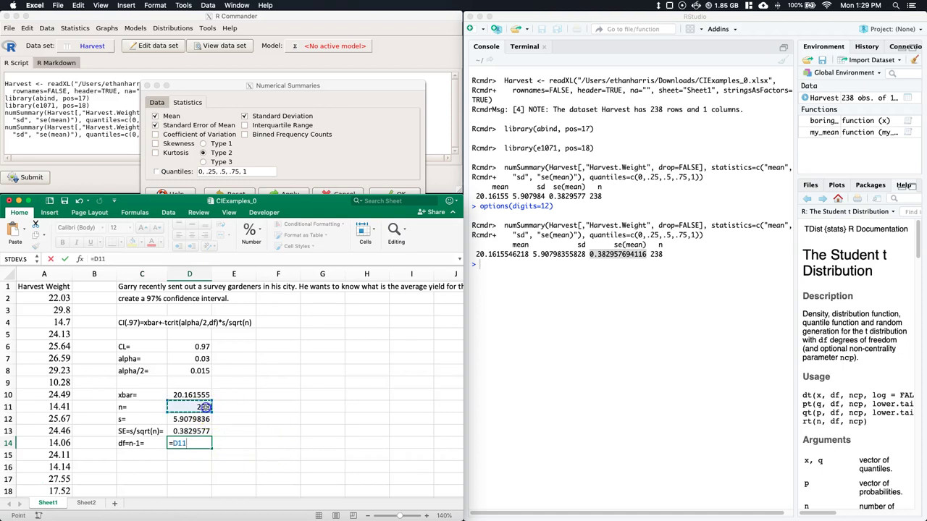
pyautogui.write('-1')
pyautogui.press('Return')
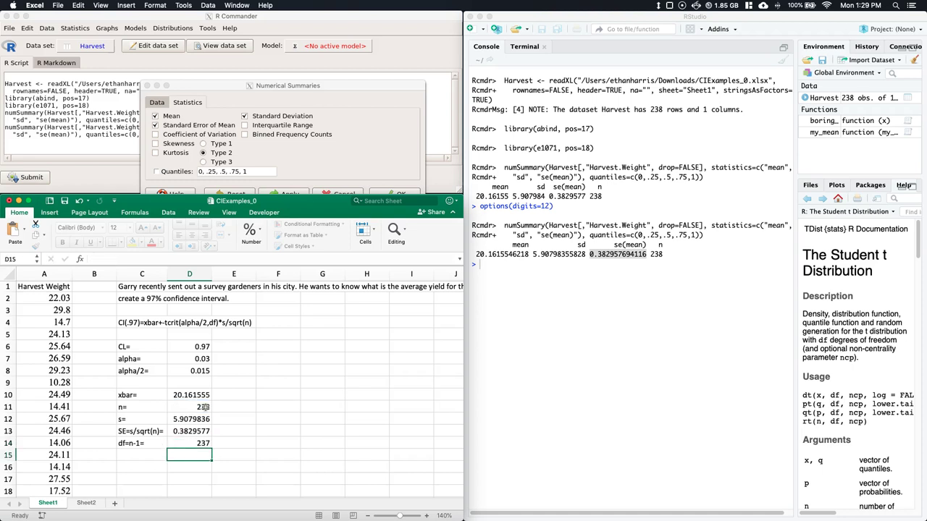
# Step: Enter the label "tcrit=" in cell F6
pyautogui.click(150, 469)
pyautogui.click(278, 349)
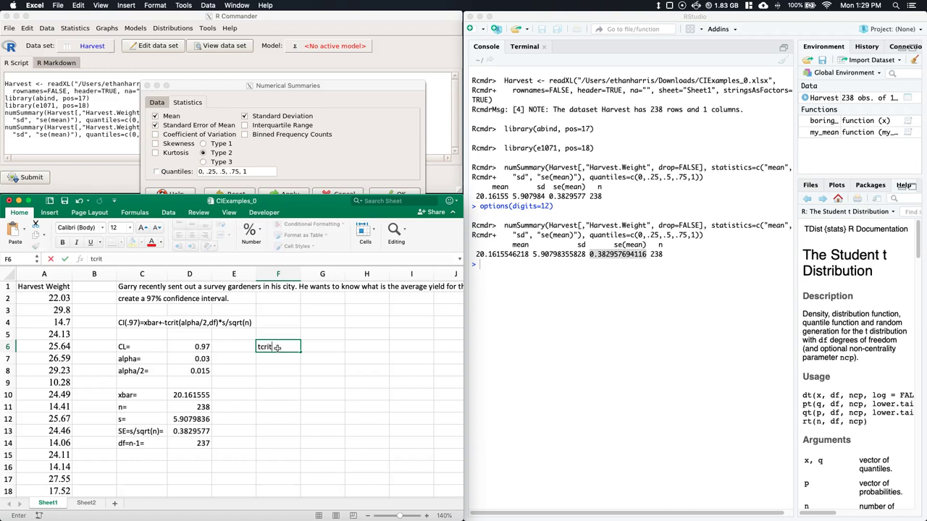
pyautogui.write('tcrit=')
# Step: Close the Numerical Summaries dialog in R Commander and bring up the list of continuous distributions
pyautogui.click(373, 86)
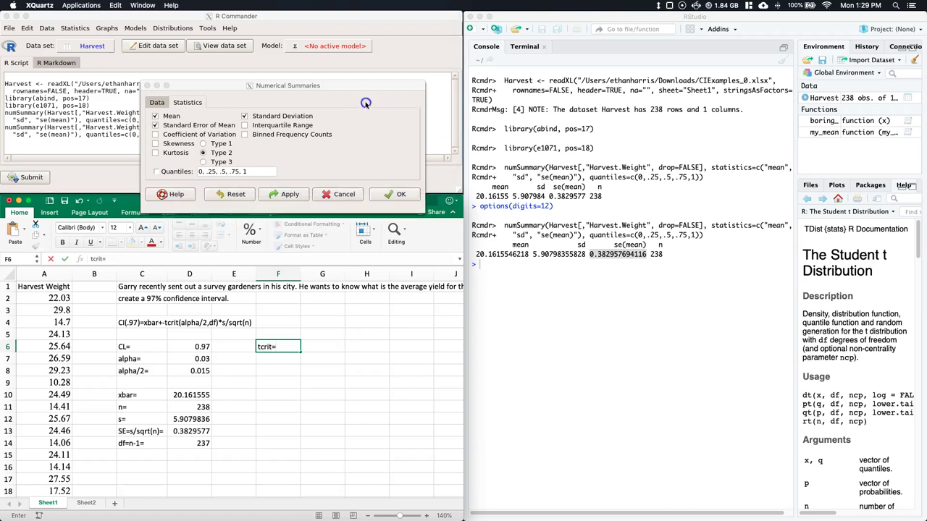
pyautogui.click(146, 85)
pyautogui.click(173, 27)
pyautogui.moveTo(185, 51)
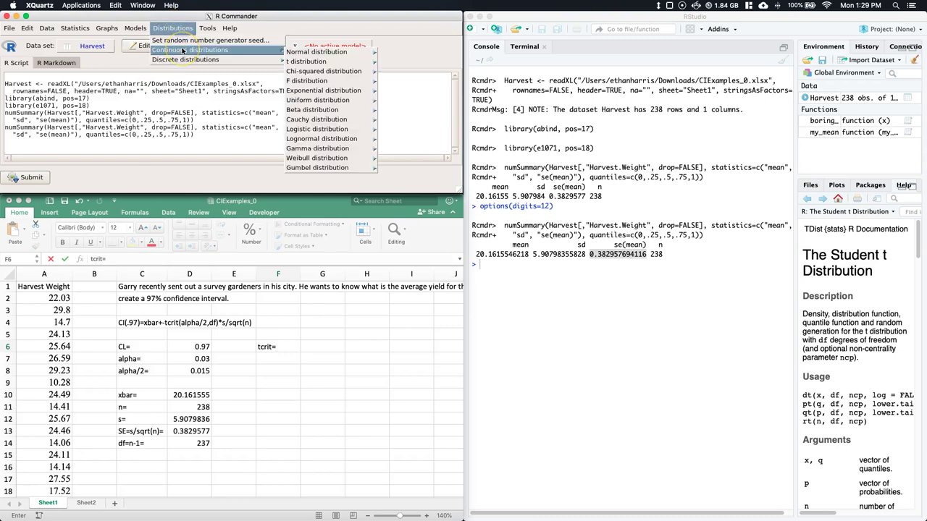
# Step: Move the calculation block C6:F14 in the Excel sheet down two rows so that it starts at C8
pyautogui.click(353, 339)
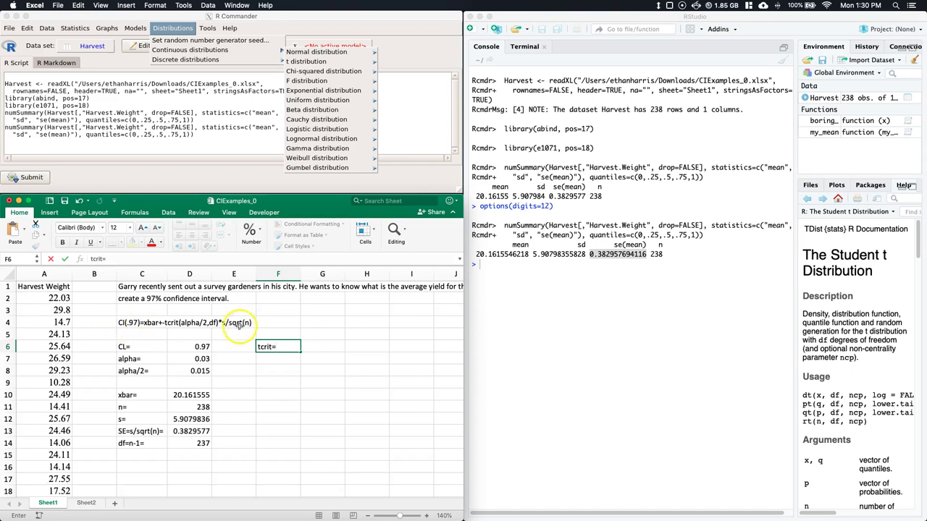
pyautogui.moveTo(123, 347); pyautogui.dragTo(261, 440)
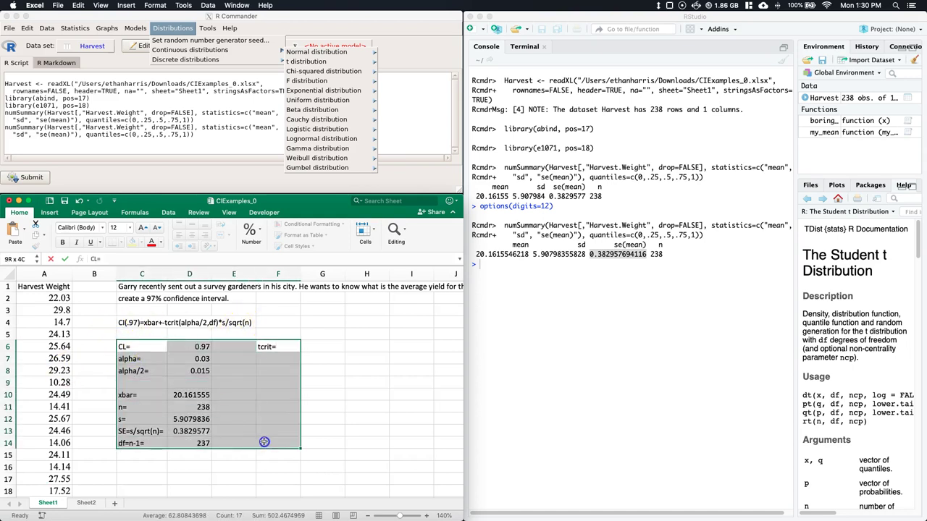
pyautogui.moveTo(237, 342); pyautogui.dragTo(246, 366)
# Step: Duplicate the confidence interval formula text from C4 so that it fills cells C3, C4 and C5
pyautogui.click(126, 323)
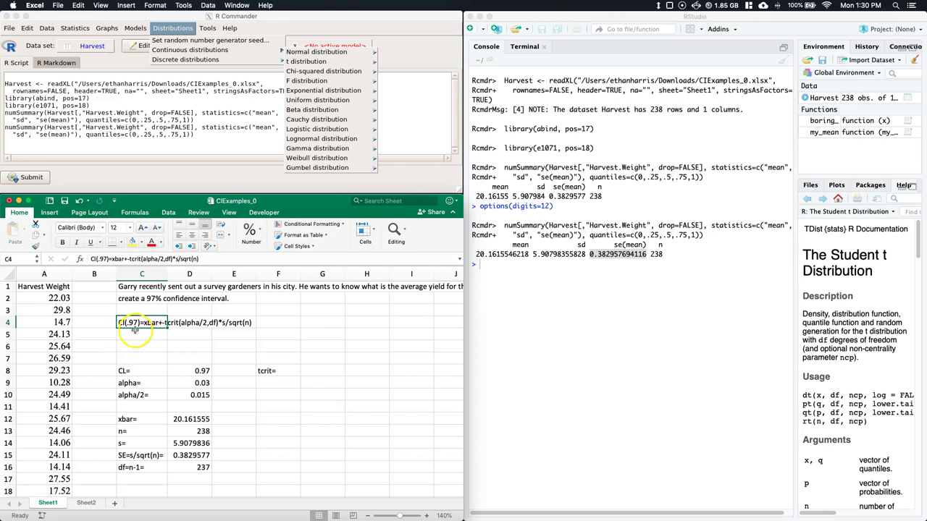
pyautogui.moveTo(134, 325); pyautogui.dragTo(139, 331)
pyautogui.click(132, 323)
pyautogui.write('CI(.97)=xbar+-tcrit(alpha/2,df)*s/sqrt(n)')
pyautogui.click(131, 309)
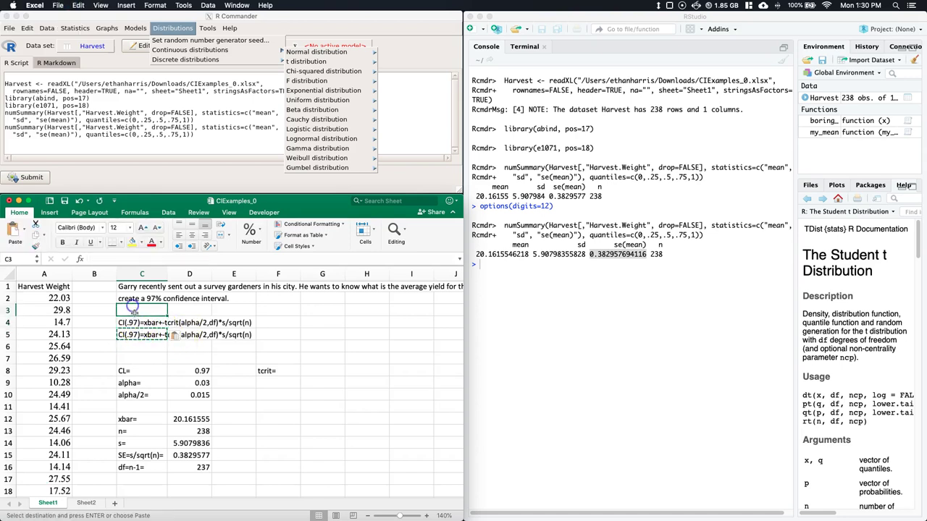
pyautogui.write('CI(.97)=xbar+-tcrit(alpha/2,df)*s/sqrt(n)')
# Step: Replace .97 with CL in the confidence interval formula texts in C3, C4 and C5
pyautogui.doubleClick(136, 323)
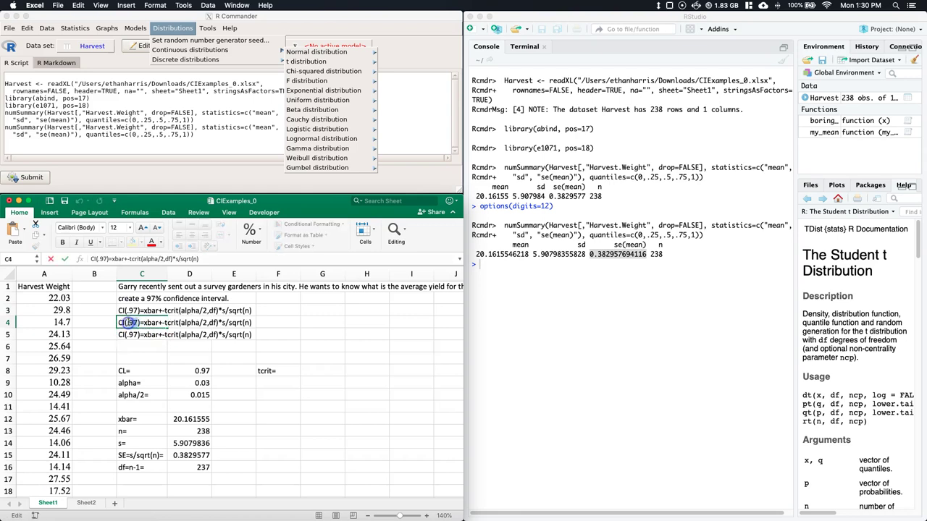
pyautogui.write('CL')
pyautogui.click(127, 334)
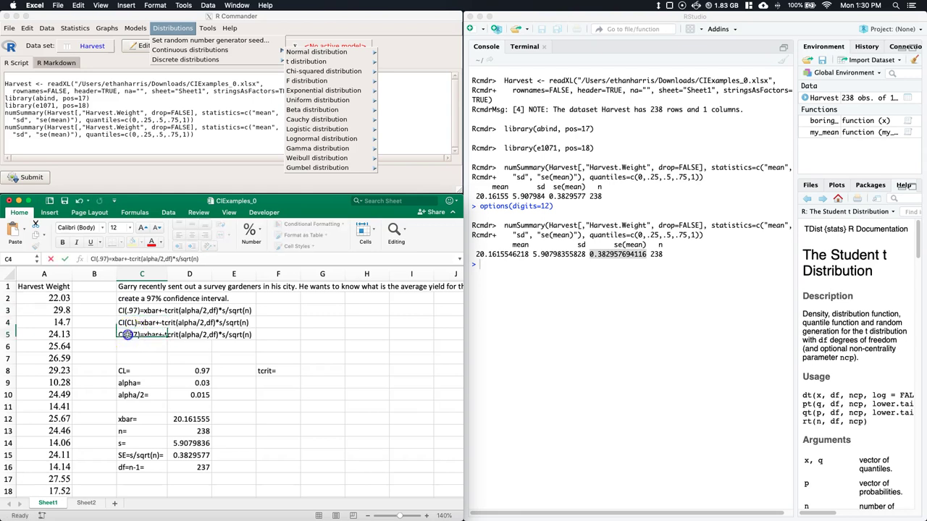
pyautogui.write('CL')
pyautogui.doubleClick(129, 310)
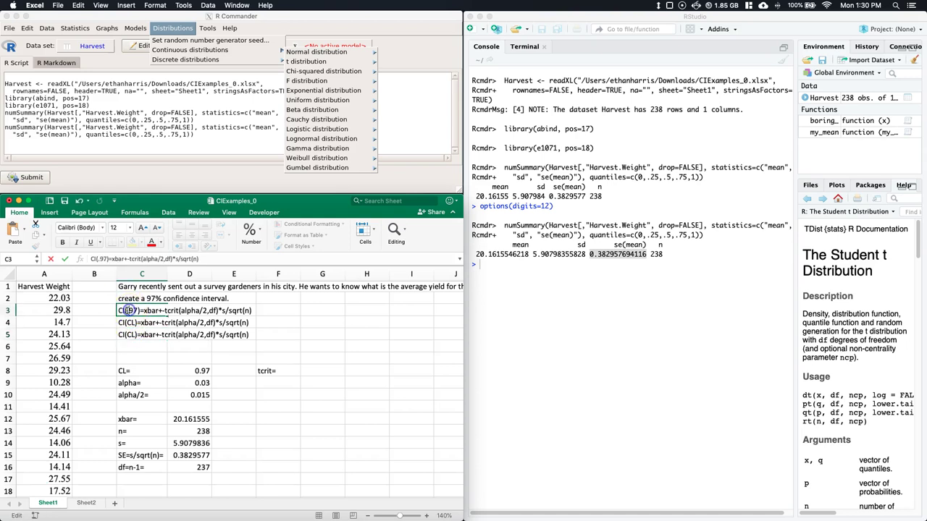
pyautogui.write('CL)=')
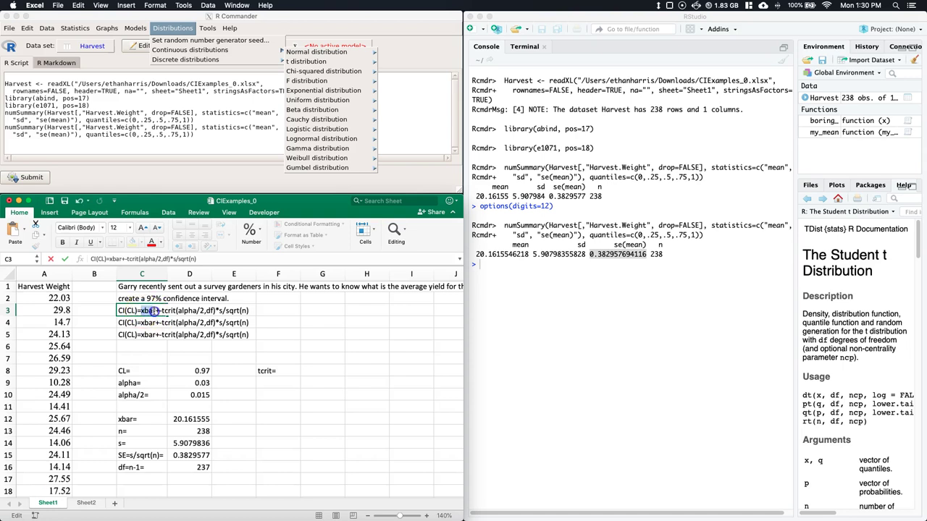
# Step: Rewrite the formula text in C3 as "CI(CL)=phat+-Zcrit(alpha/2)*sigma/sqrt(n)"
pyautogui.write('phat+-')
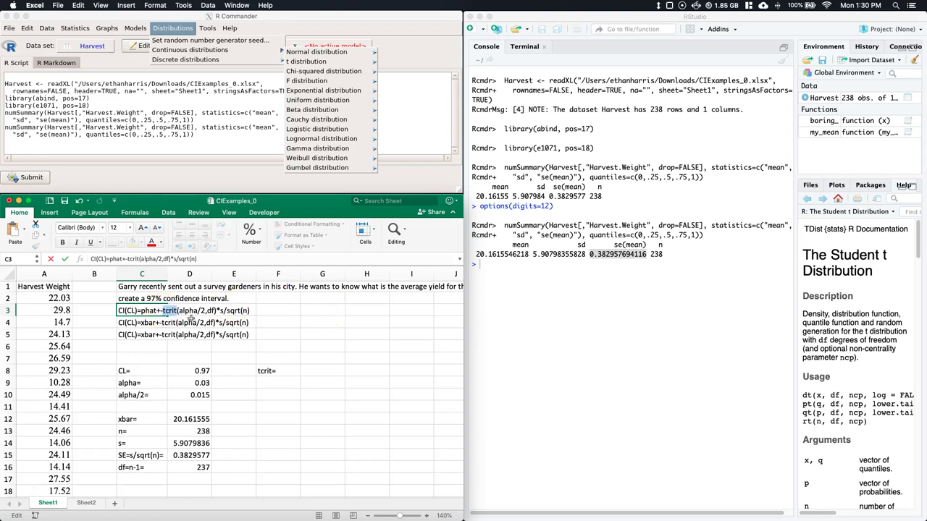
pyautogui.write('Zcrit')
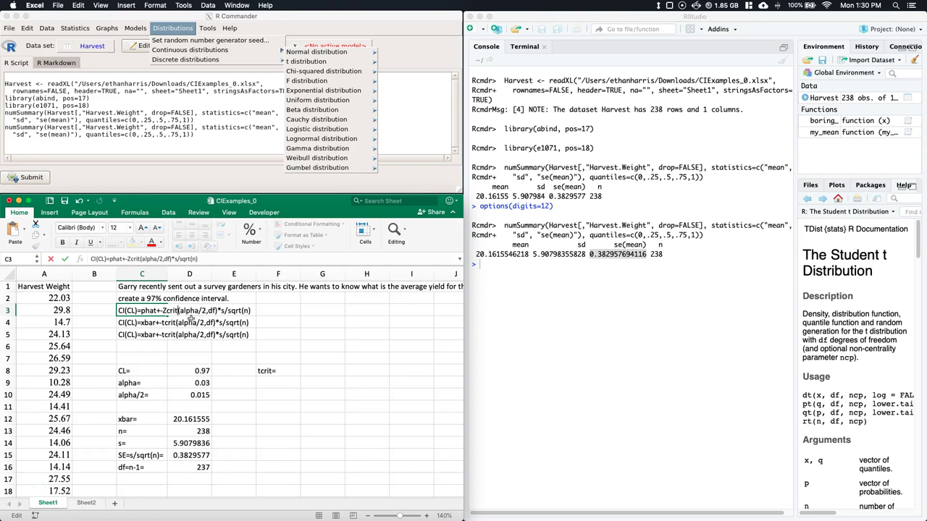
pyautogui.doubleClick(213, 311)
pyautogui.press('BackSpace')
pyautogui.press('BackSpace')
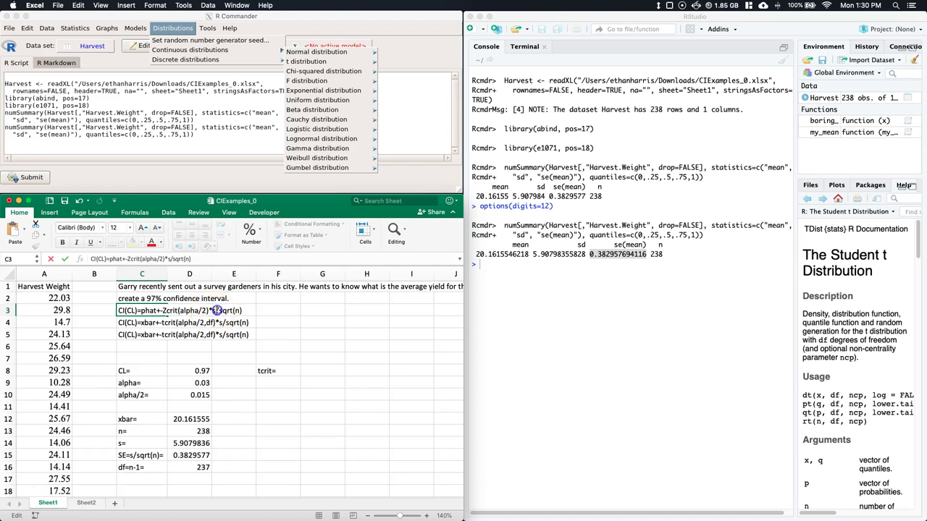
pyautogui.write('igma')
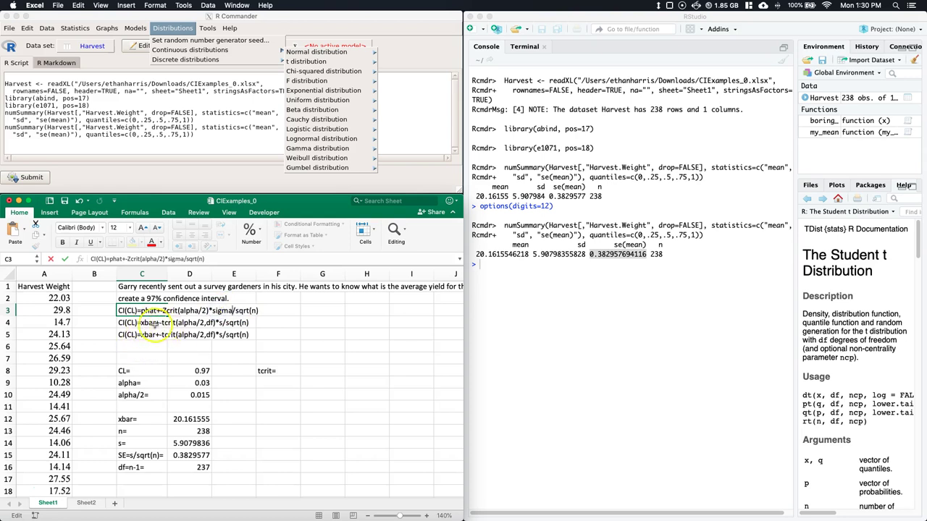
# Step: Rewrite the formula text in C4 as "CI(CL)=xbar+-Zcrit(alpha/2)*sigma/sqrt(n)"
pyautogui.click(161, 323)
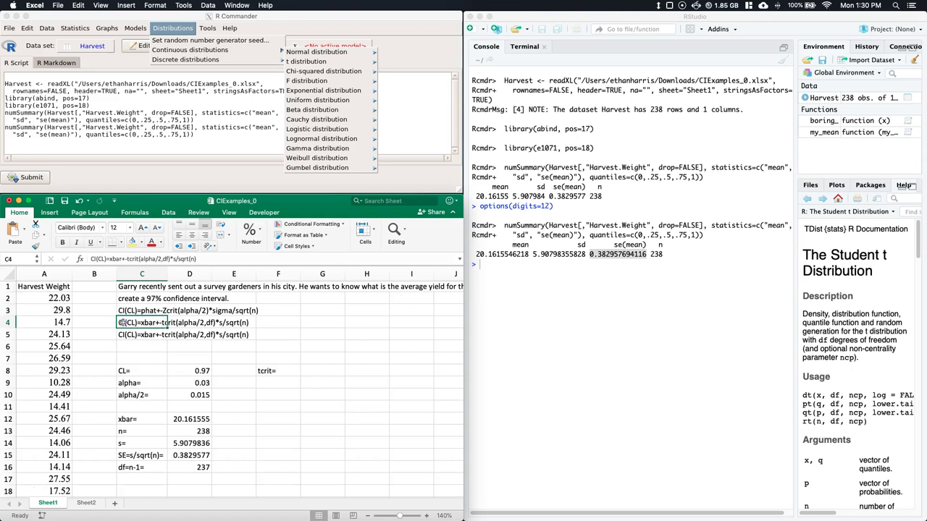
pyautogui.doubleClick(129, 323)
pyautogui.click(164, 323)
pyautogui.press('BackSpace')
pyautogui.write('Z')
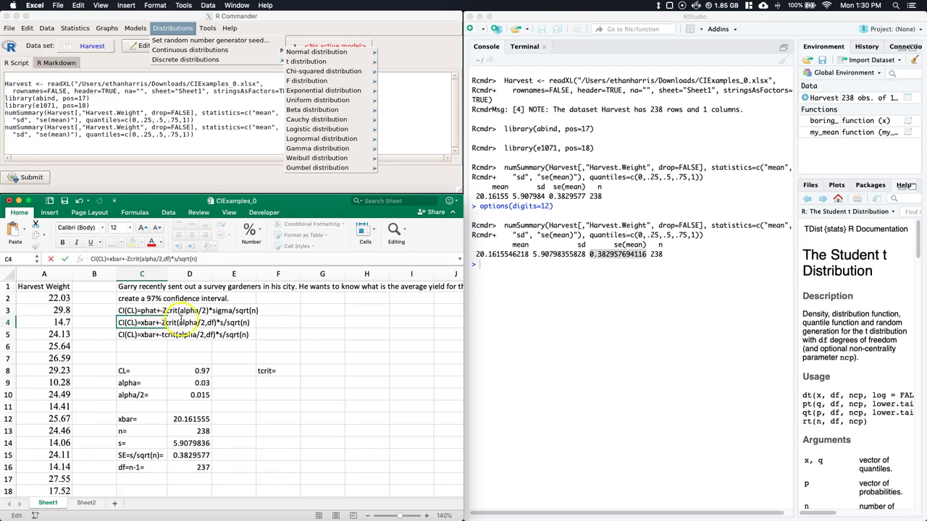
pyautogui.click(208, 323)
pyautogui.press('BackSpace')
pyautogui.press('BackSpace')
pyautogui.press('BackSpace')
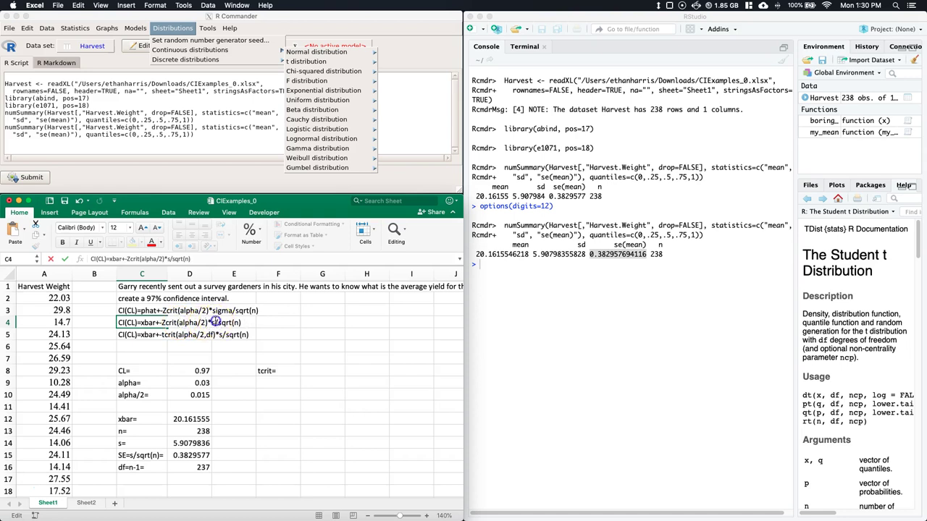
pyautogui.click(215, 323)
pyautogui.press('BackSpace')
pyautogui.write('sigma')
# Step: Replace the standard error term in C3's formula text with "sqrt(phat*(1-phat)/n)"
pyautogui.doubleClick(231, 311)
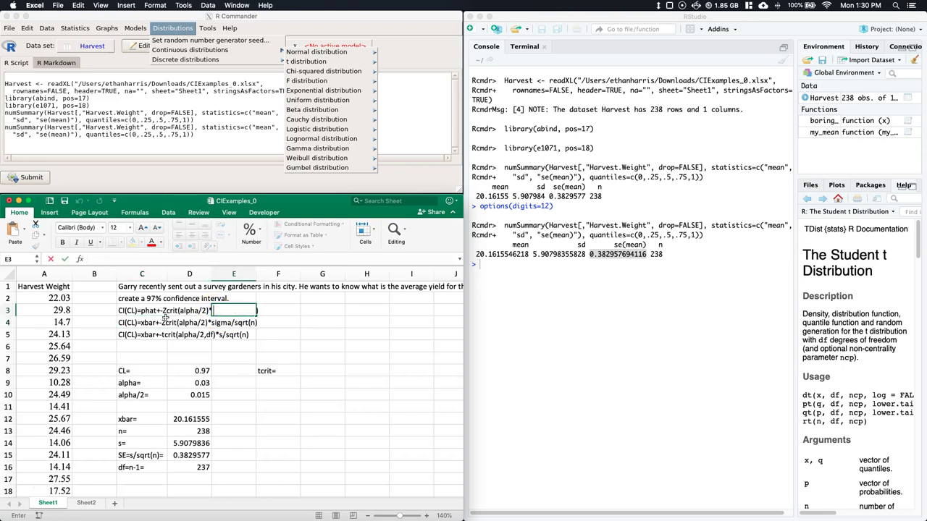
pyautogui.doubleClick(134, 311)
pyautogui.doubleClick(223, 310)
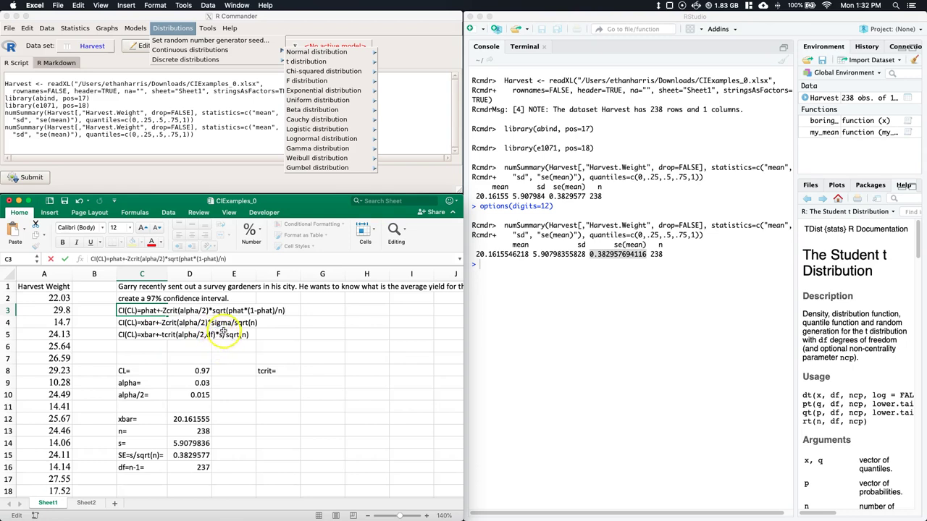
pyautogui.click(129, 335)
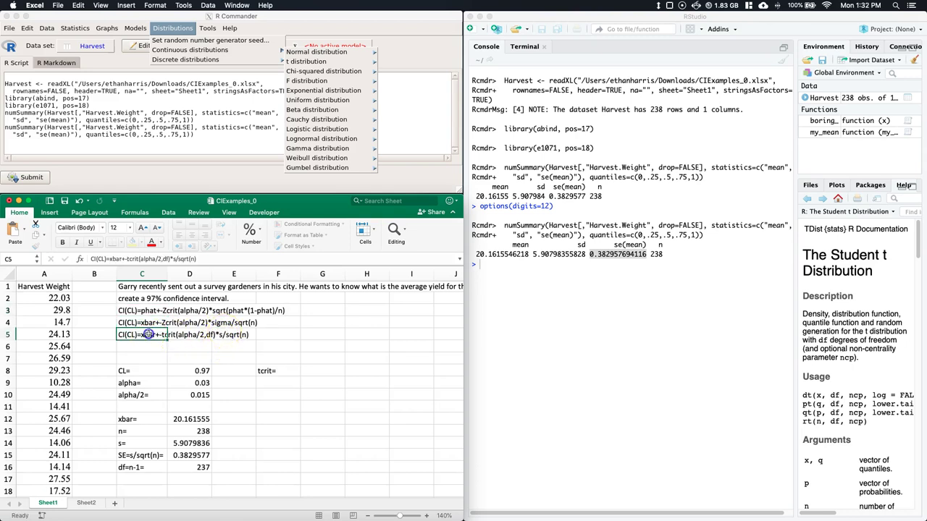
# Step: Compute the lower-tail t quantile in R Commander for probability 0.015 with 237 degrees of freedom
pyautogui.click(155, 348)
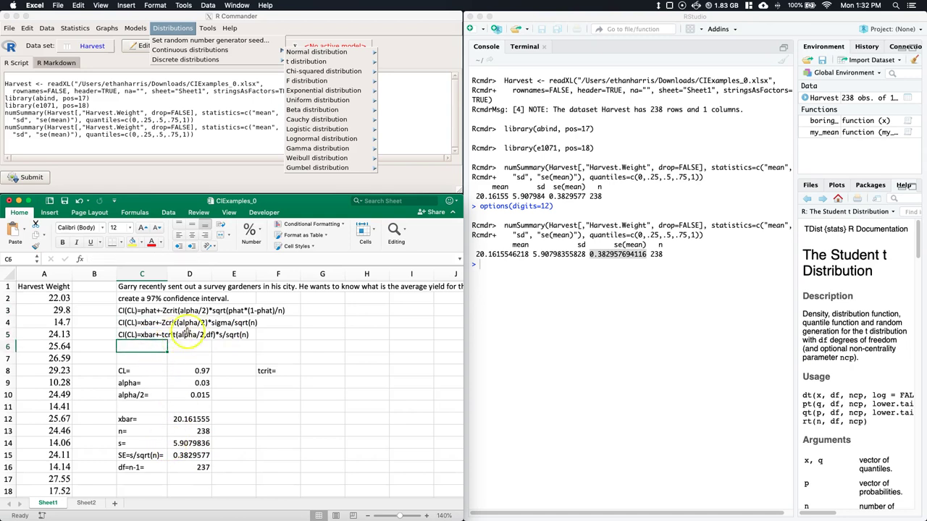
pyautogui.click(172, 27)
pyautogui.click(172, 27)
pyautogui.moveTo(183, 46)
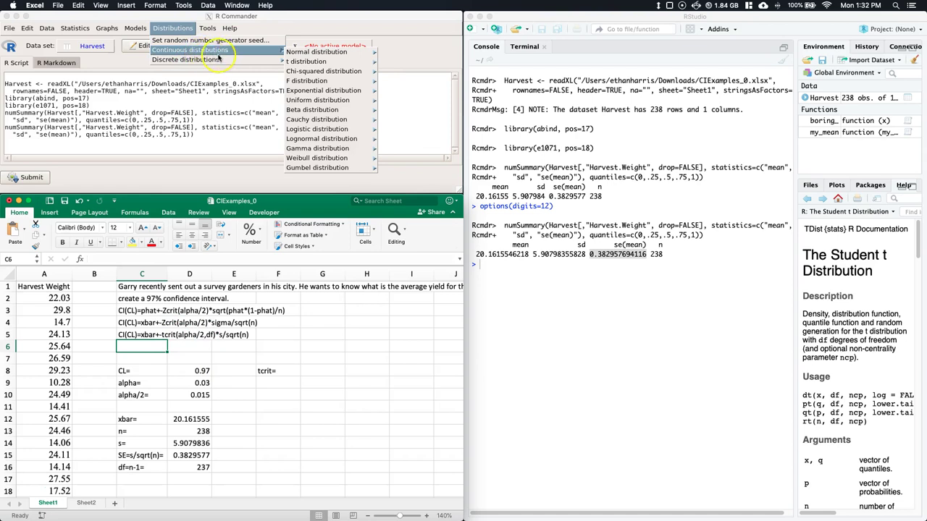
pyautogui.moveTo(300, 62)
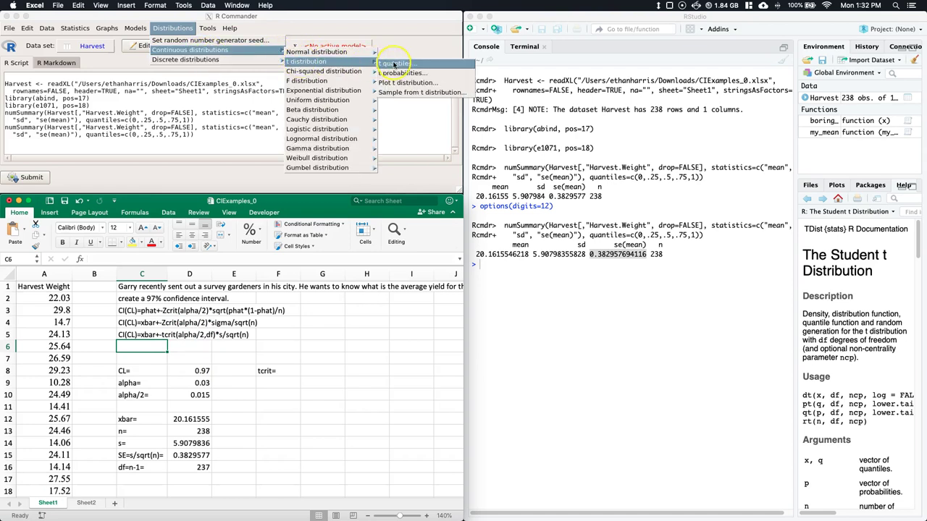
pyautogui.click(395, 64)
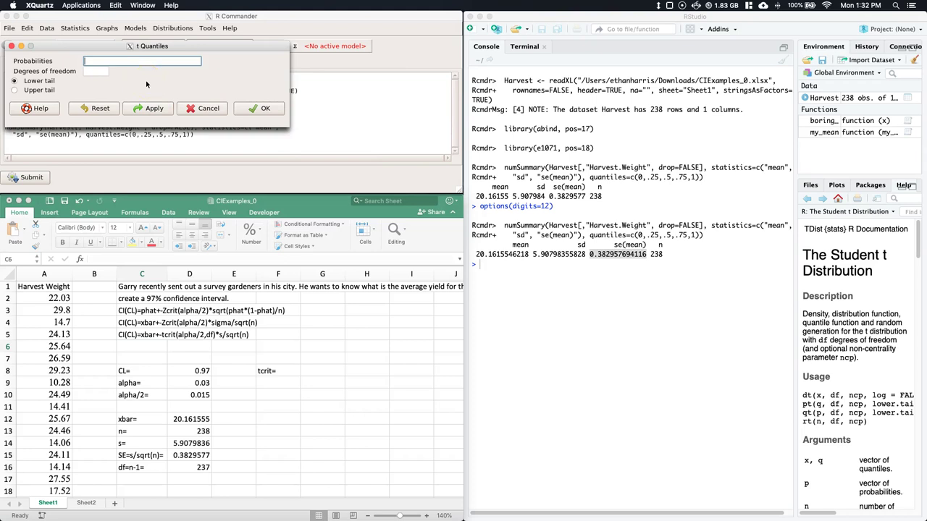
pyautogui.click(90, 71)
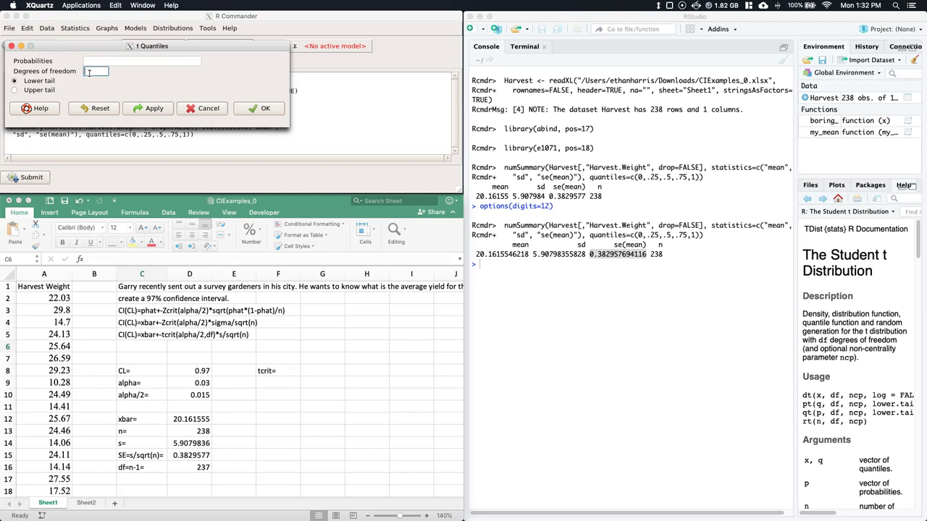
pyautogui.write('237')
pyautogui.click(107, 60)
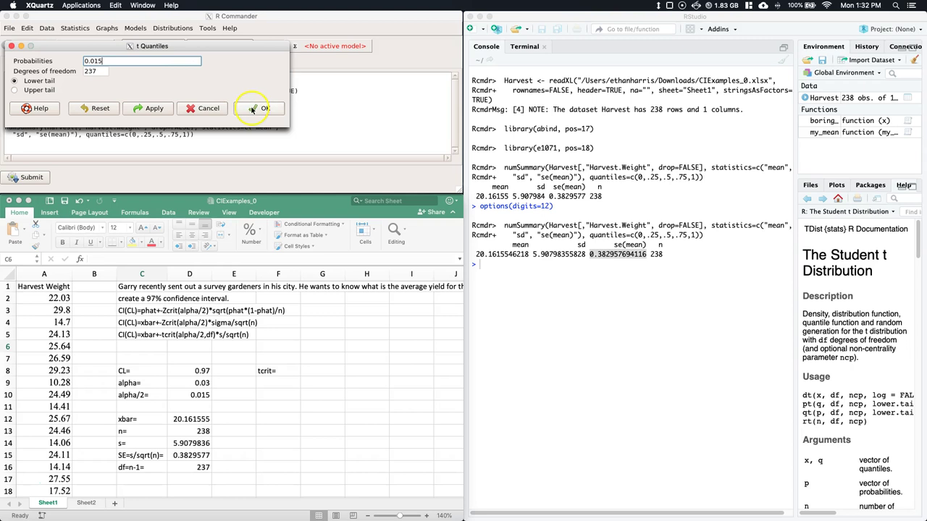
pyautogui.click(145, 110)
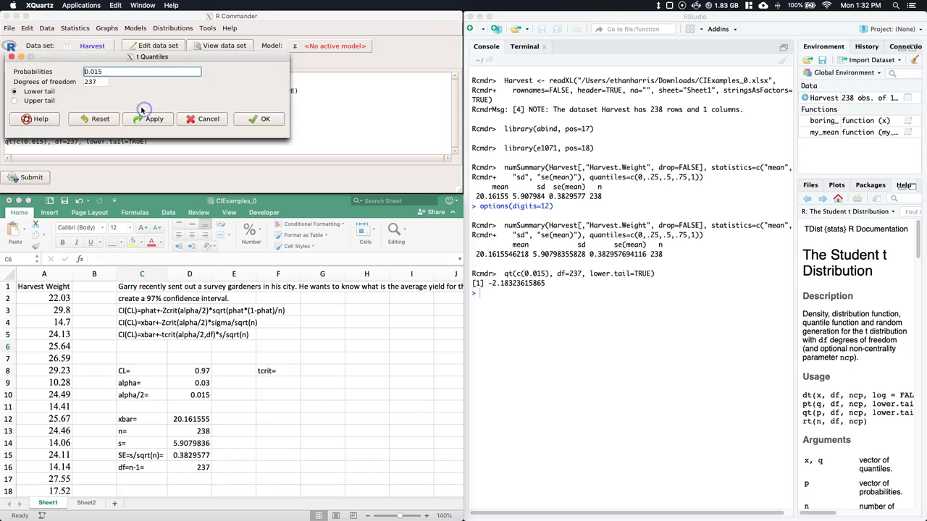
# Step: Copy the t quantile from the RStudio console output without its minus sign
pyautogui.click(581, 323)
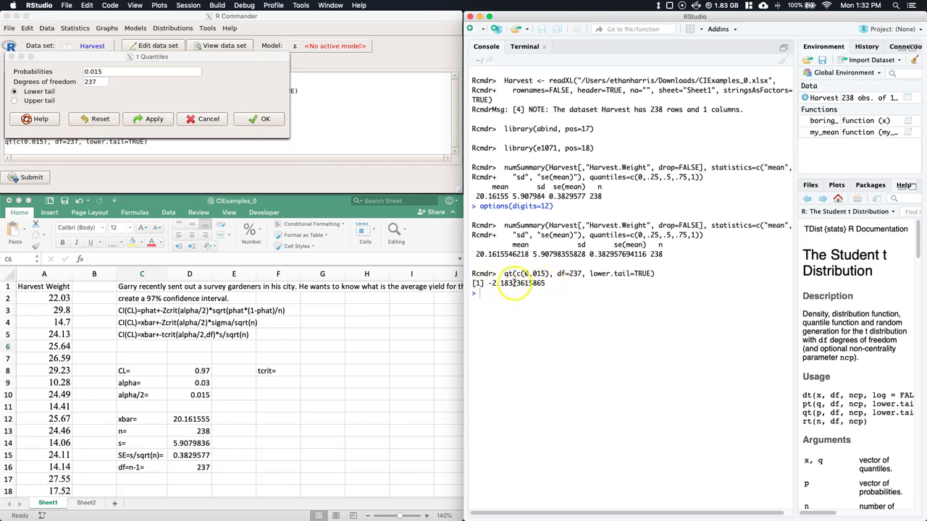
pyautogui.moveTo(546, 283); pyautogui.dragTo(492, 283)
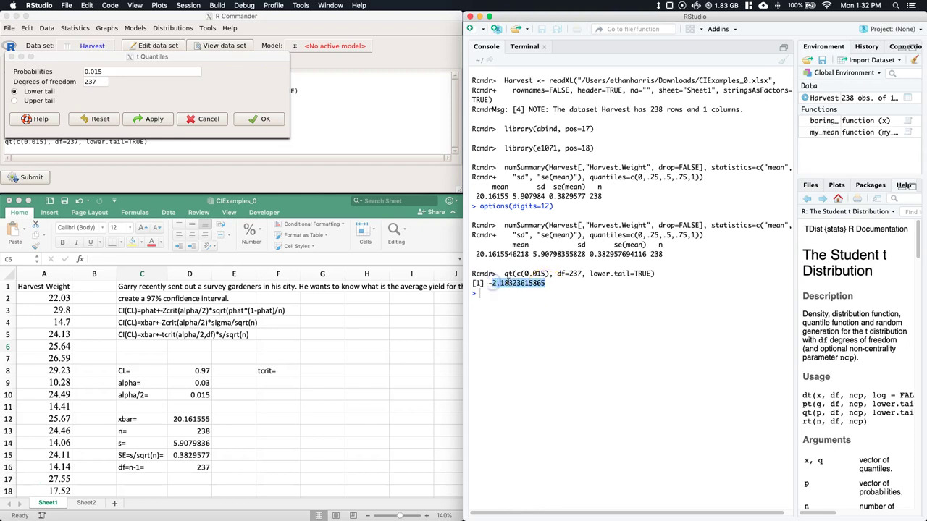
pyautogui.rightClick(508, 283)
pyautogui.click(530, 313)
# Step: Calculate the complement of alpha/2 in Excel cell D11 with the formula =1-D10
pyautogui.click(107, 71)
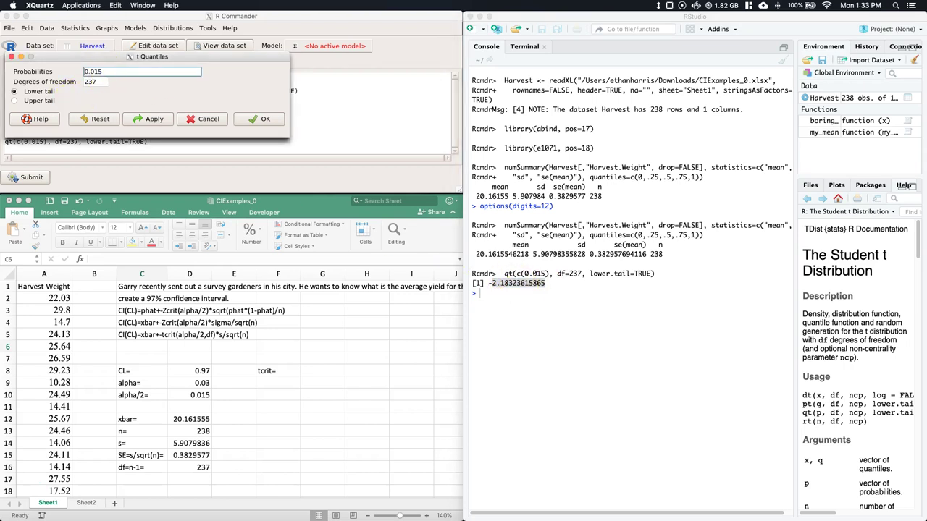
pyautogui.click(362, 366)
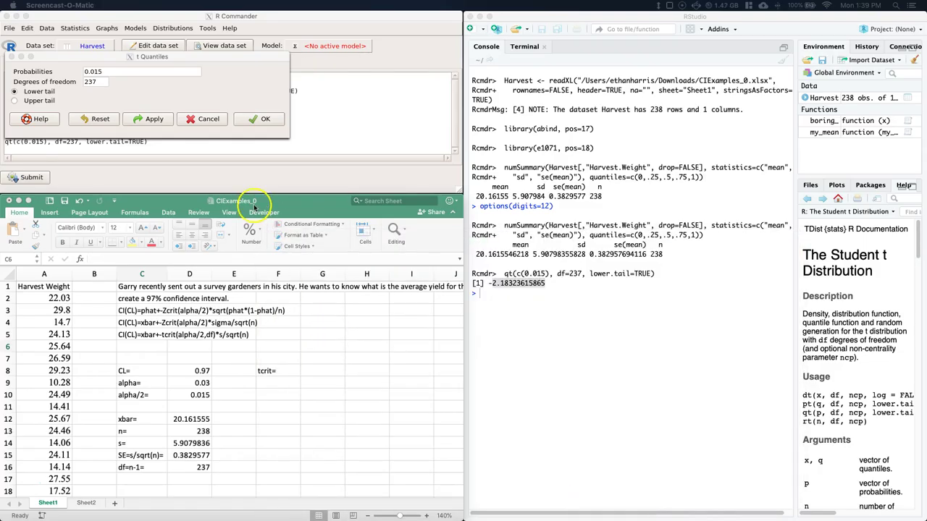
pyautogui.click(105, 71)
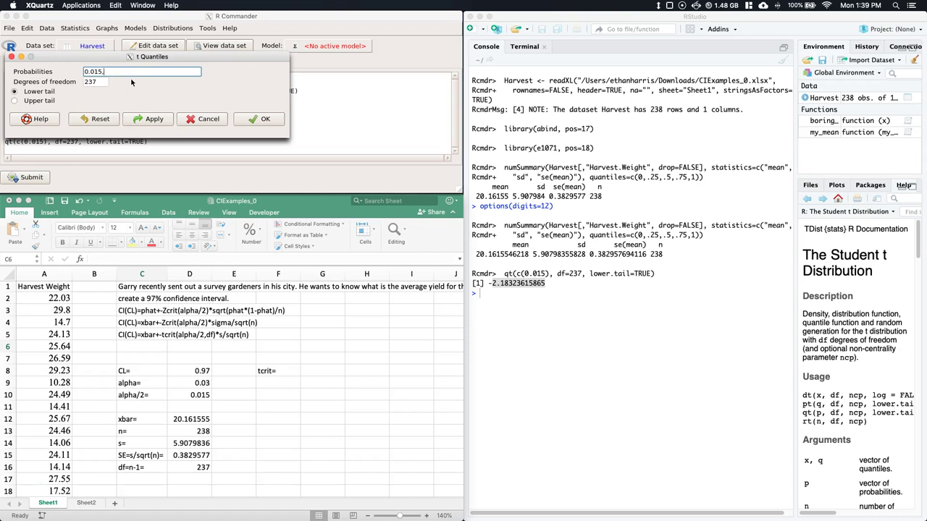
pyautogui.click(242, 409)
pyautogui.click(132, 406)
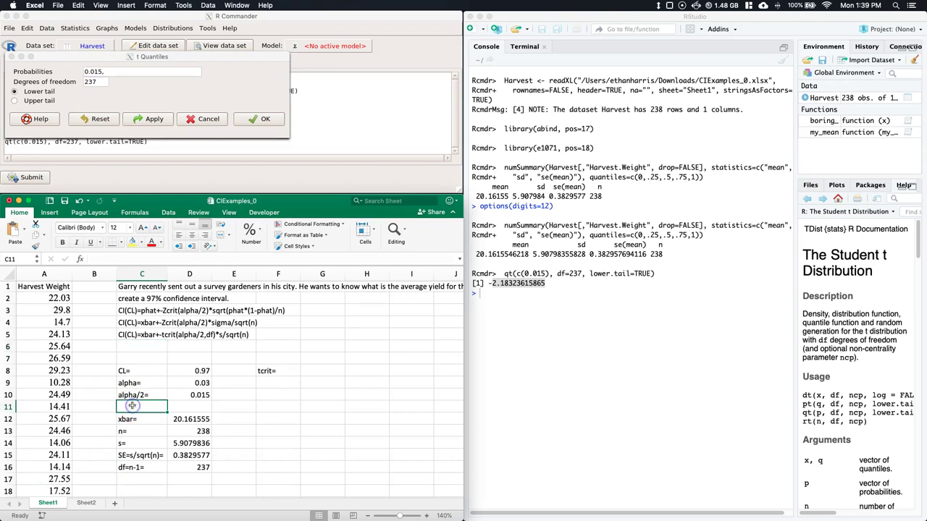
pyautogui.click(186, 407)
pyautogui.write('=1-')
pyautogui.click(206, 381)
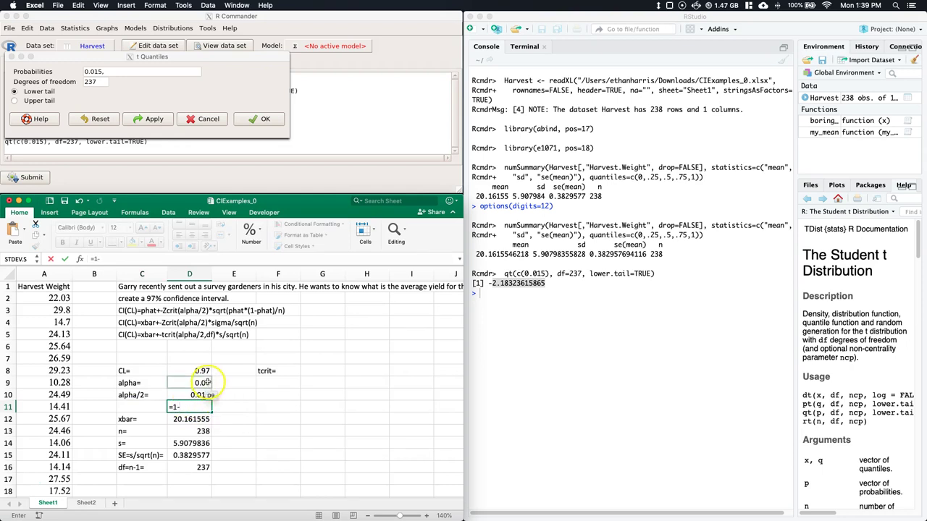
pyautogui.press('Return')
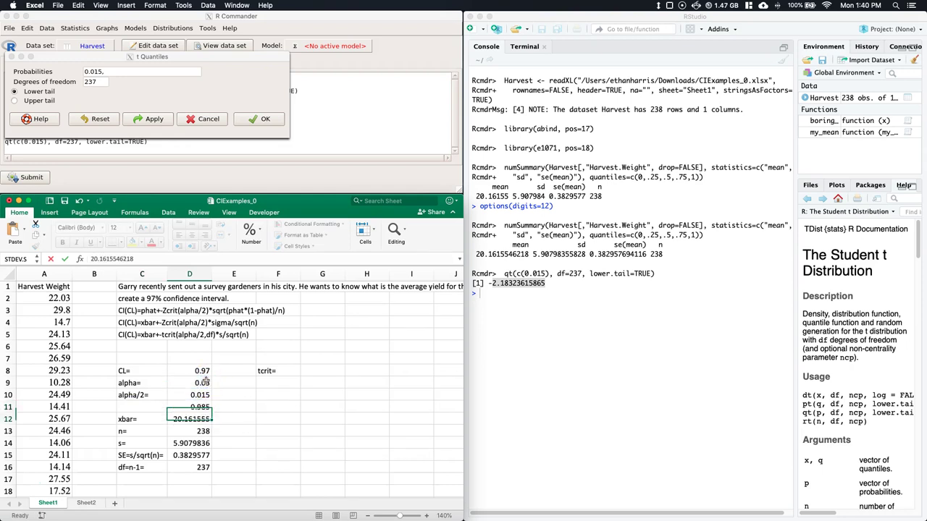
pyautogui.click(269, 385)
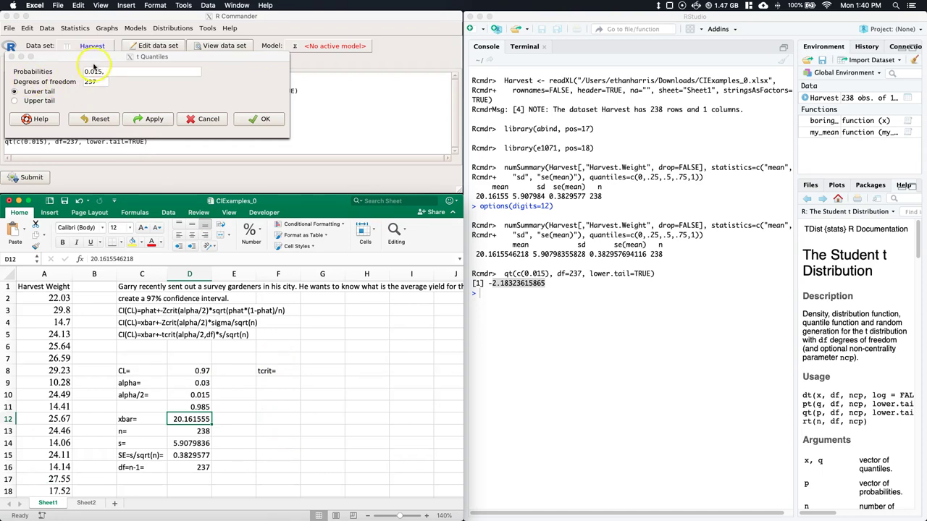
# Step: Compute the lower-tail t quantiles in R Commander for probabilities 0.015,0.985 with 237 degrees of freedom
pyautogui.click(110, 71)
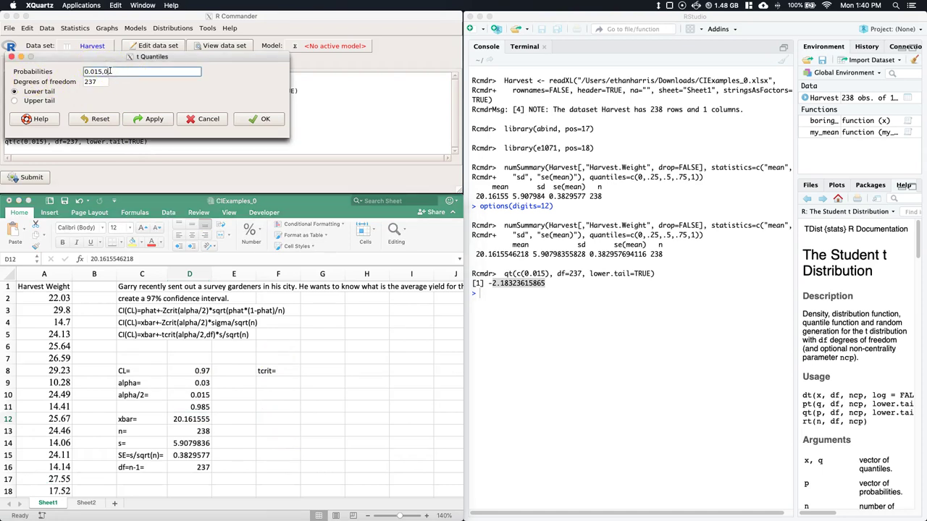
pyautogui.write('0.985')
pyautogui.click(127, 85)
pyautogui.click(149, 119)
# Step: Copy the positive t quantile 2.18323615865 from the RStudio console into Excel cell G8 as the tcrit value
pyautogui.click(571, 335)
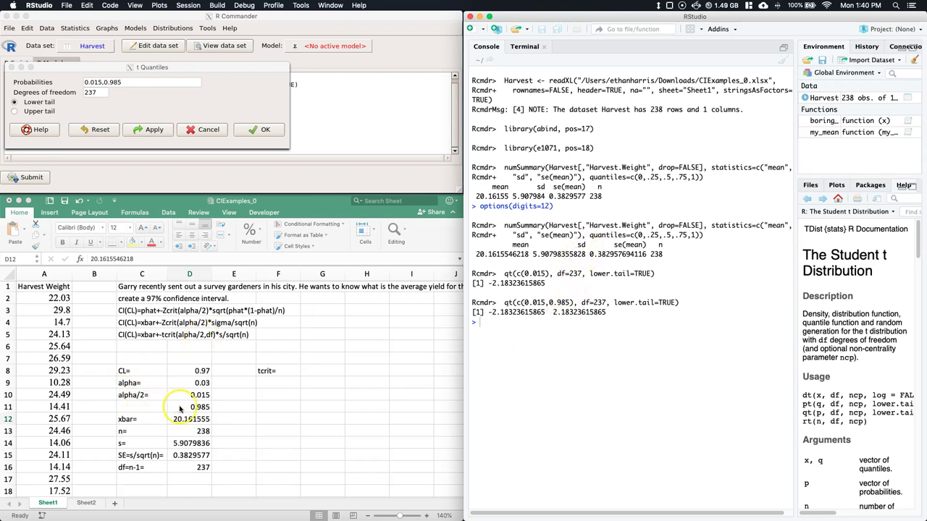
pyautogui.moveTo(553, 312); pyautogui.dragTo(608, 312)
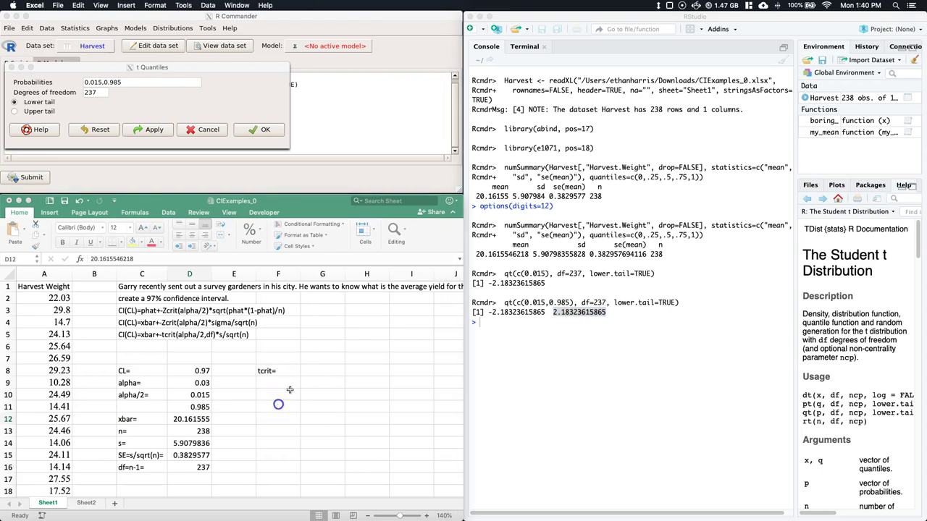
pyautogui.click(316, 370)
pyautogui.press('super+v')
# Step: Enter the labels "CI Low=" in F10 and "CI High=" in F11
pyautogui.click(282, 397)
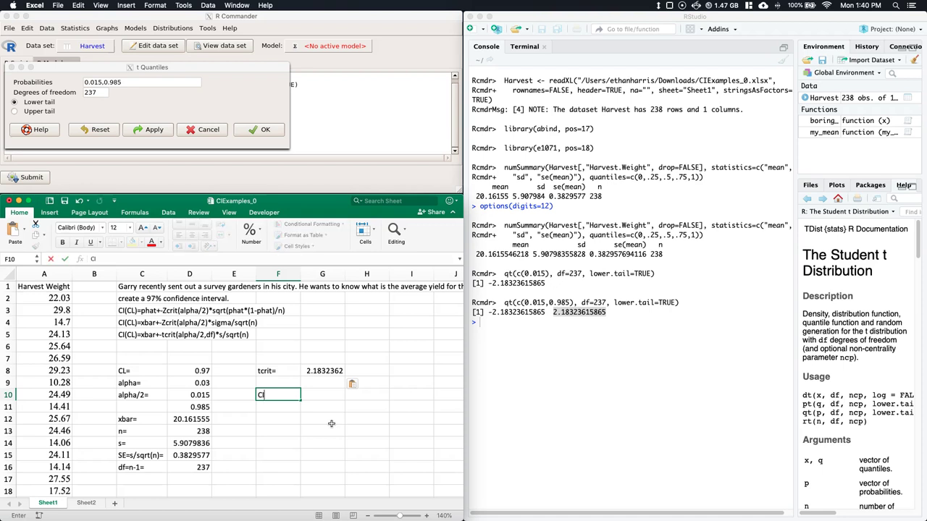
pyautogui.write('Low=')
pyautogui.press('Return')
pyautogui.write('CI High')
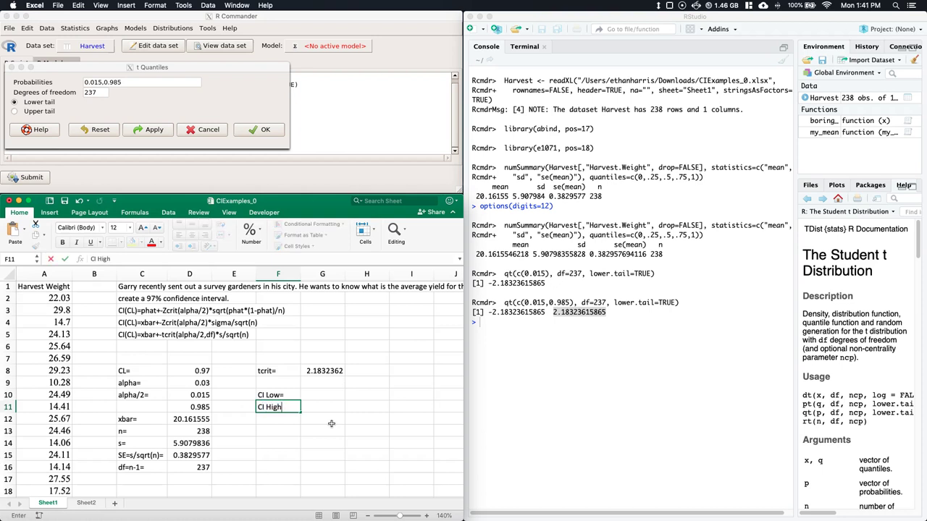
pyautogui.write('=')
pyautogui.press('Tab')
# Step: Calculate the lower confidence limit in G10 with the formula =D12-G8*D15
pyautogui.click(311, 391)
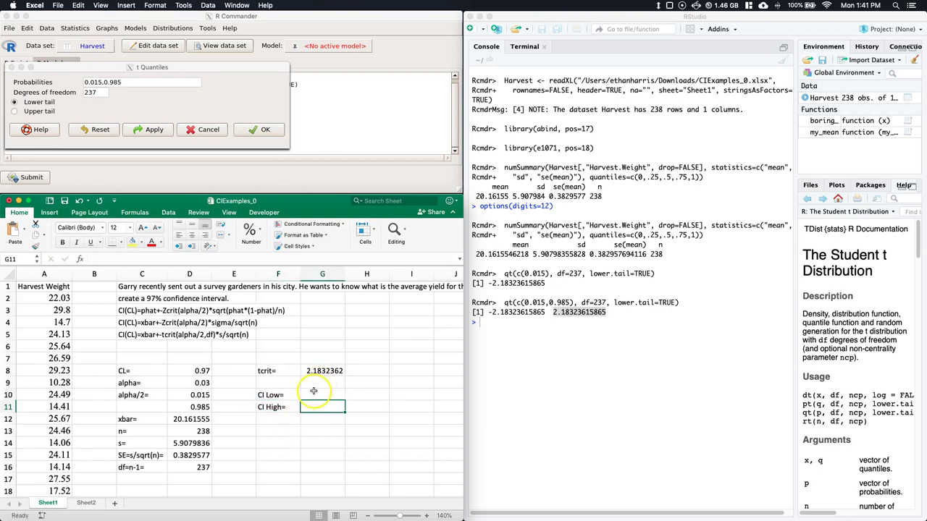
pyautogui.write('=')
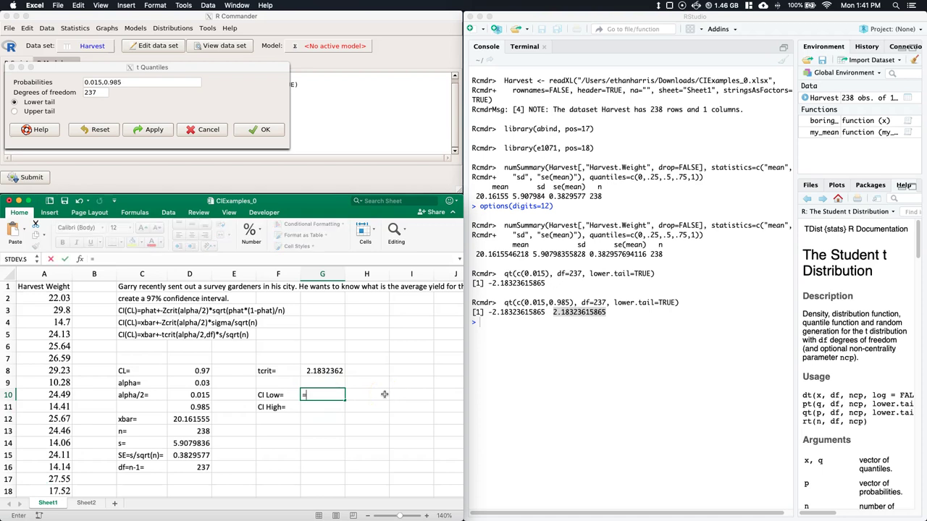
pyautogui.click(185, 420)
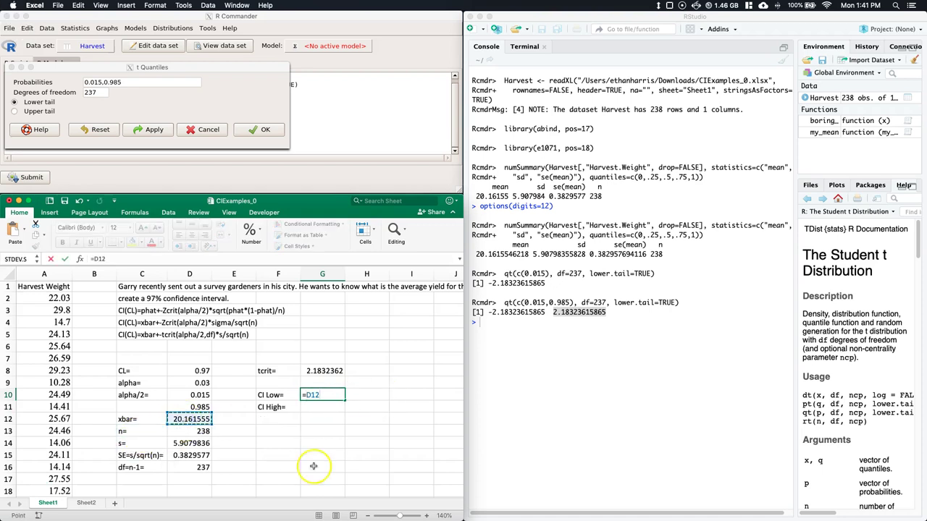
pyautogui.write('-')
pyautogui.click(319, 369)
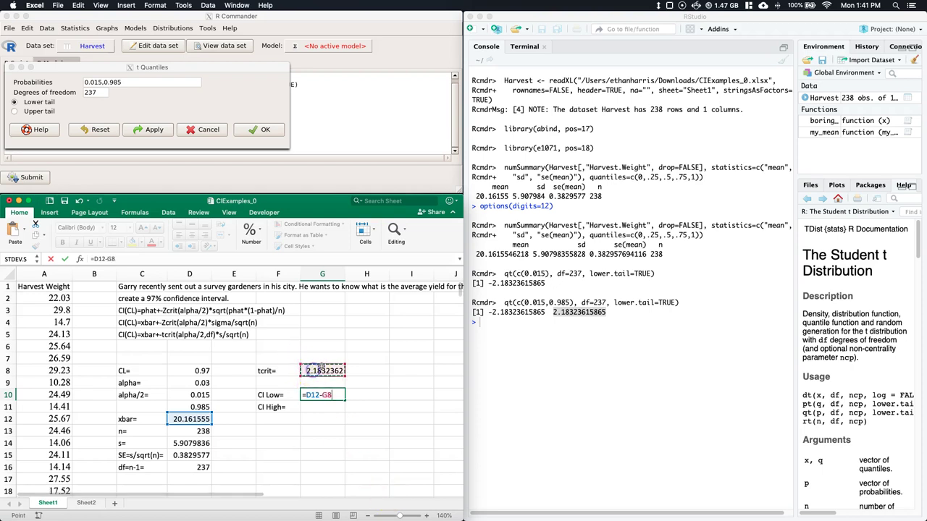
pyautogui.write('*')
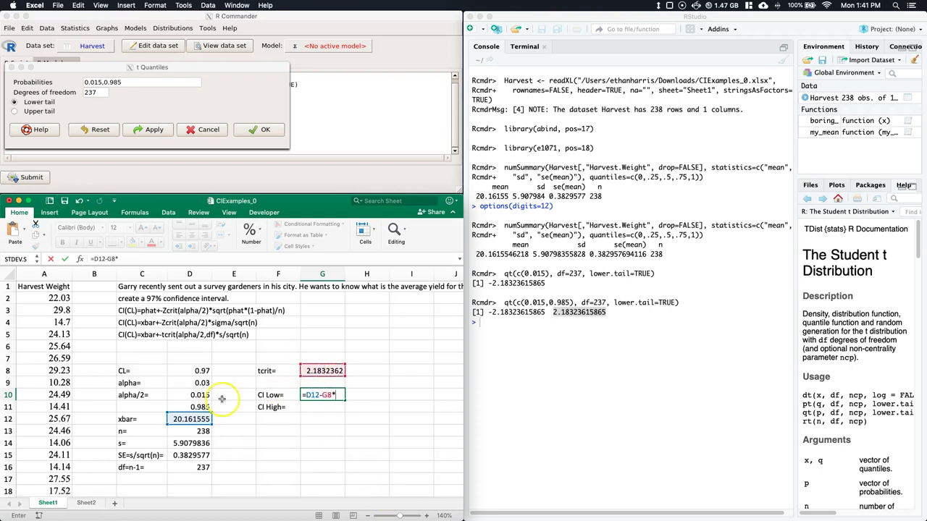
pyautogui.click(197, 455)
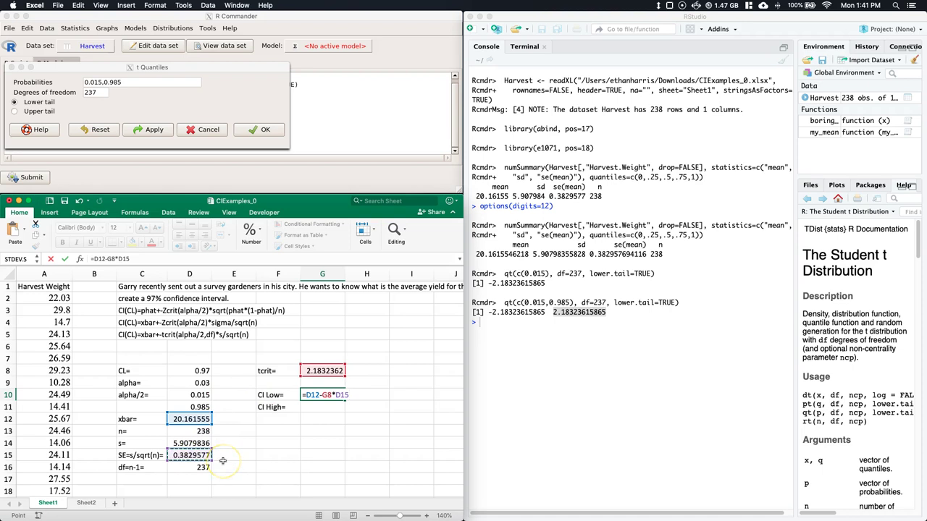
pyautogui.press('Return')
# Step: Reuse the lower limit's formula in G11 with a plus sign, as =D12+G8*D15, for the upper confidence limit
pyautogui.click(310, 395)
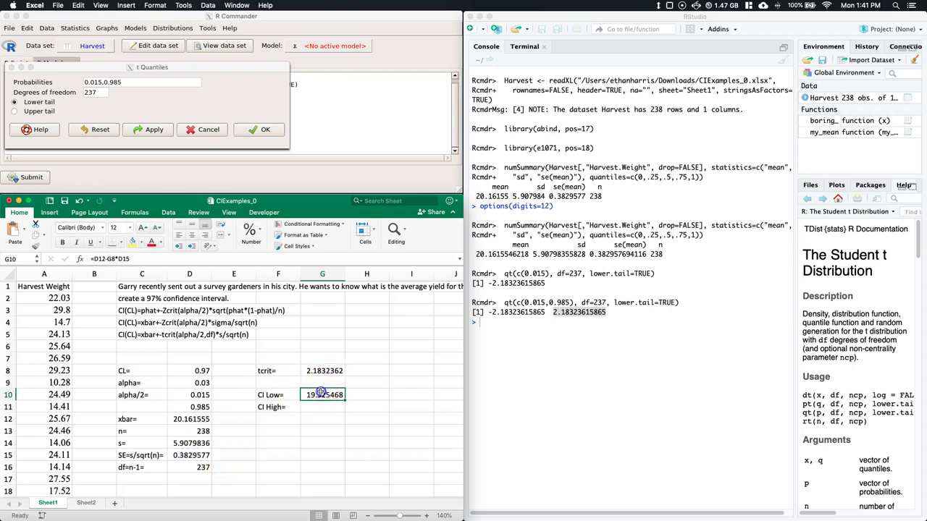
pyautogui.doubleClick(307, 396)
pyautogui.moveTo(303, 396); pyautogui.dragTo(355, 395)
pyautogui.press('super+c')
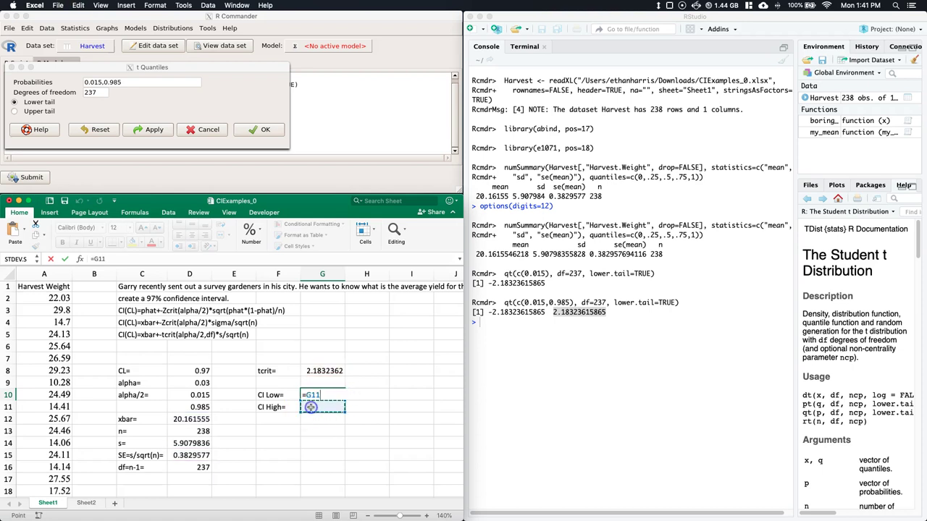
pyautogui.doubleClick(308, 407)
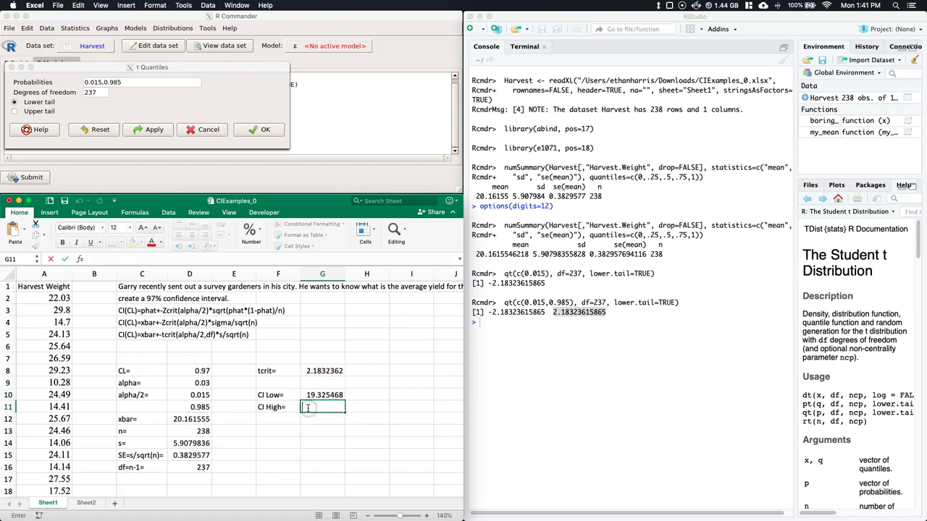
pyautogui.press('super+v')
pyautogui.click(323, 407)
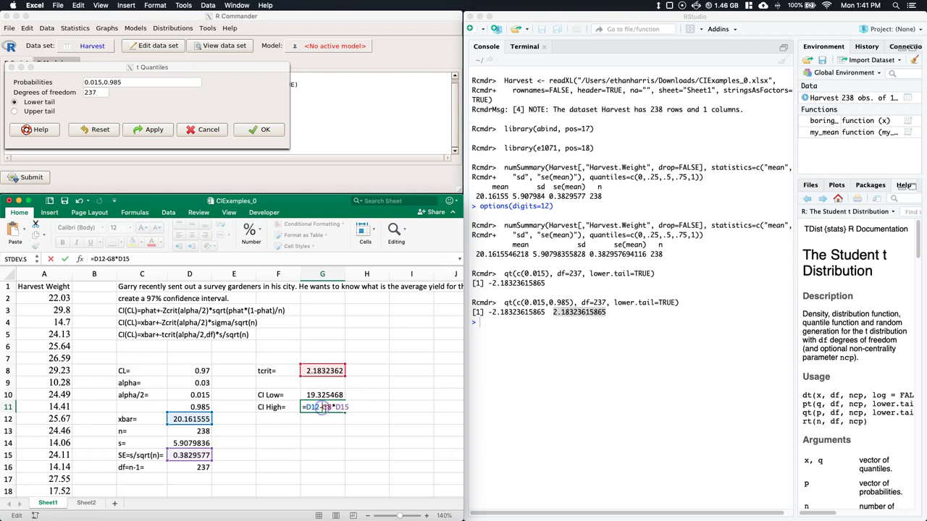
pyautogui.press('BackSpace')
pyautogui.write('+')
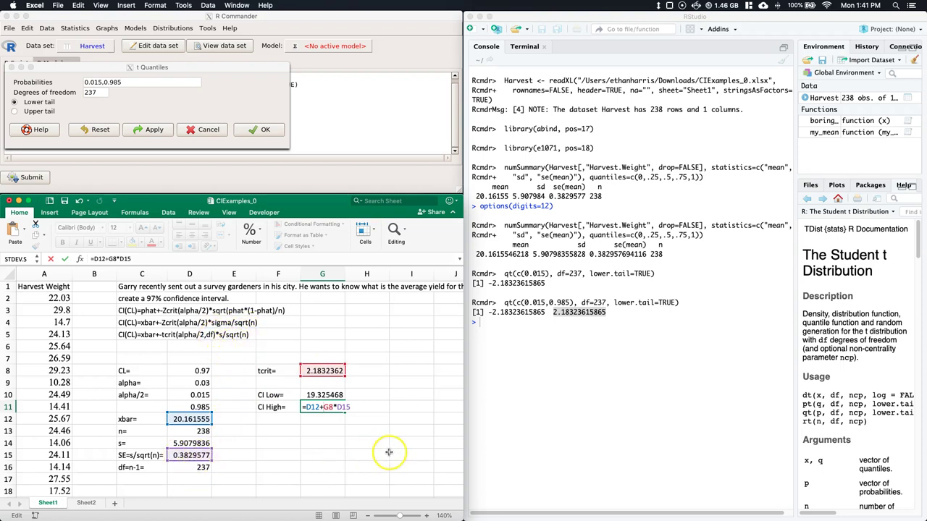
pyautogui.press('Return')
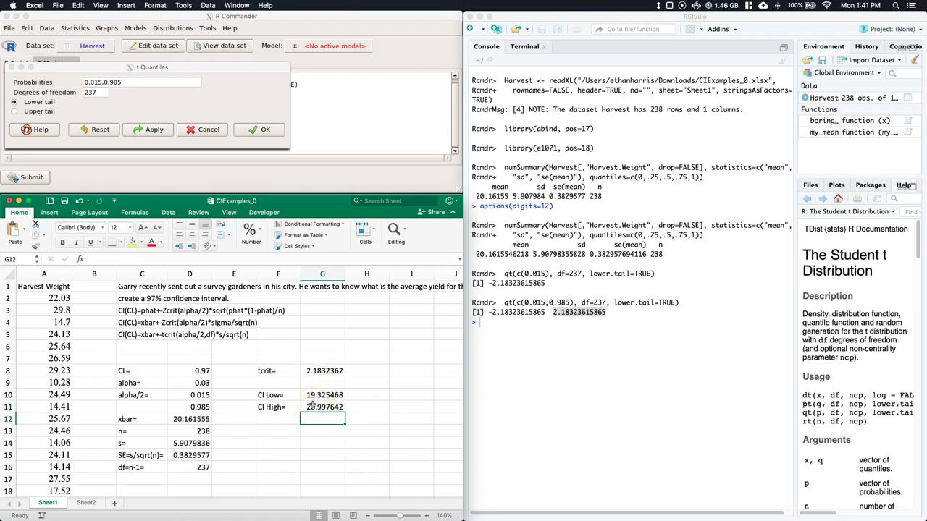
# Step: Enter the note "two tailed Confidence interval" in cell F13 beneath the confidence limits
pyautogui.click(267, 431)
pyautogui.write('two tailed ex')
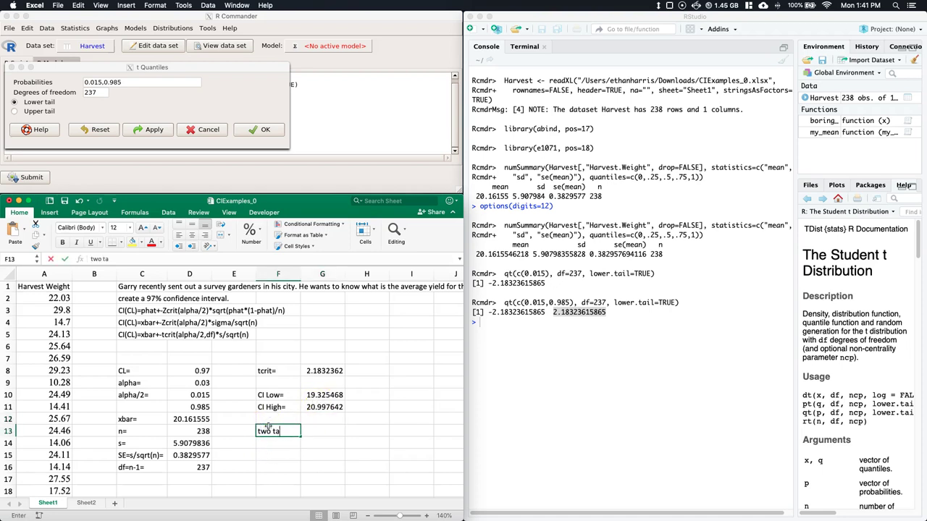
pyautogui.press('BackSpace')
pyautogui.press('BackSpace')
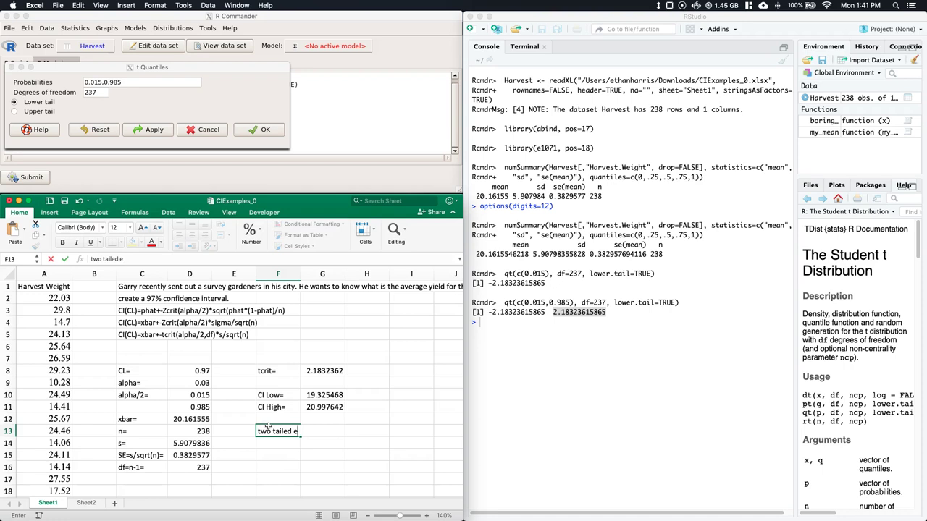
pyautogui.write('Confidence interval')
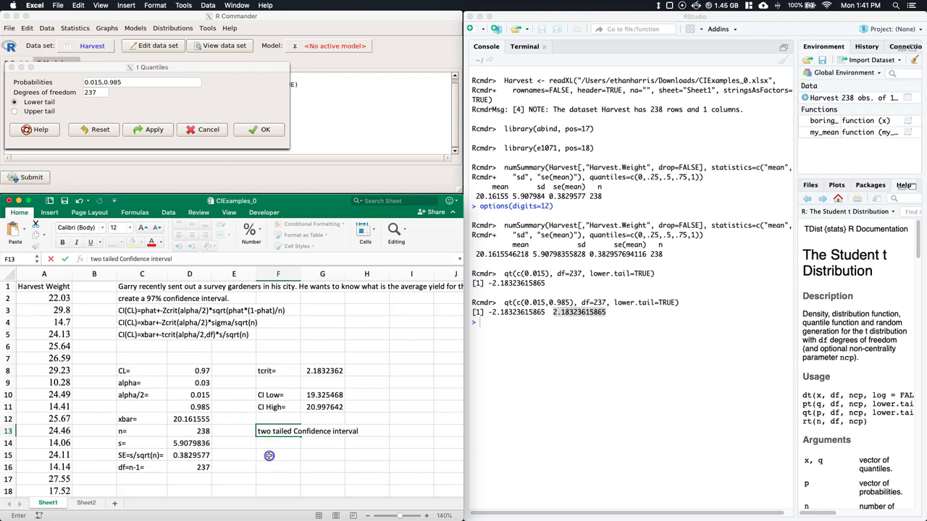
# Step: Write the conclusion in F15: "We are 97% confident that the true average yield" for gardeners in the surveyor's city "is somewhere between 19.3 and 21.0 lbs."
pyautogui.click(268, 455)
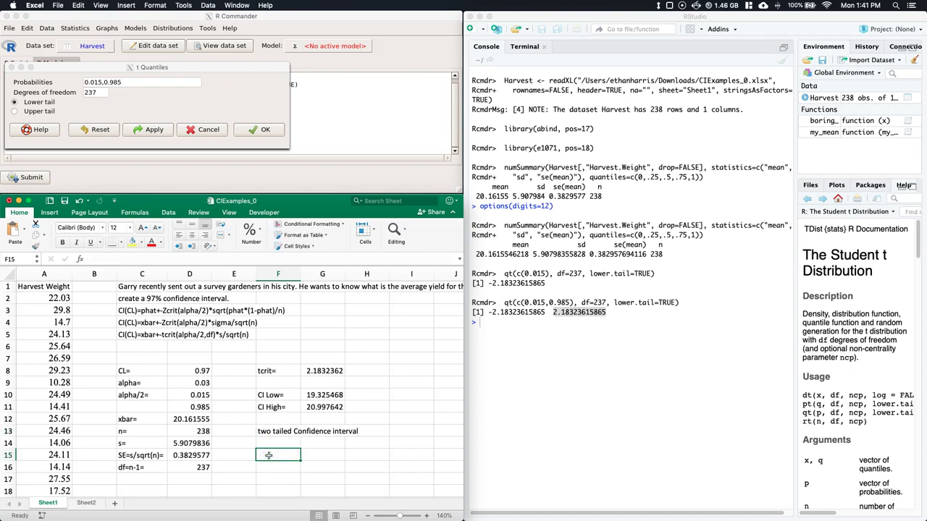
pyautogui.write('We are')
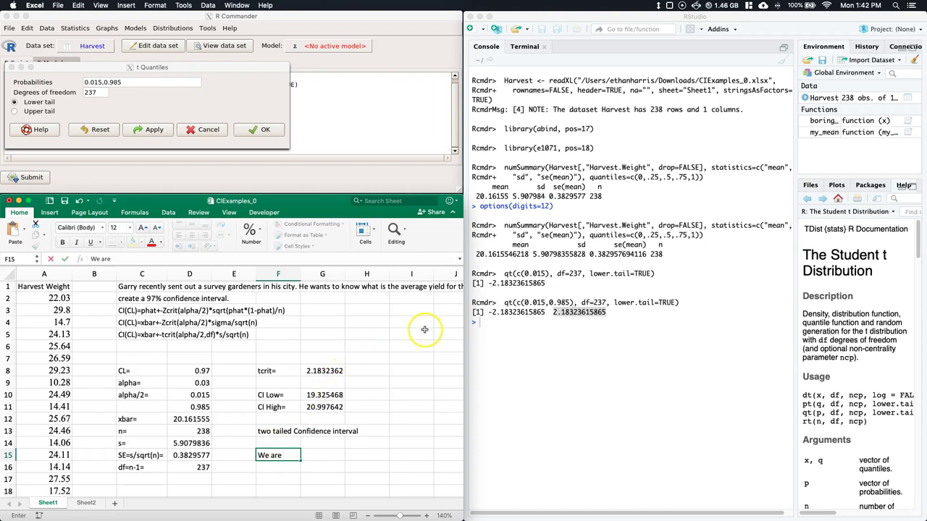
pyautogui.write(' 97% confident that')
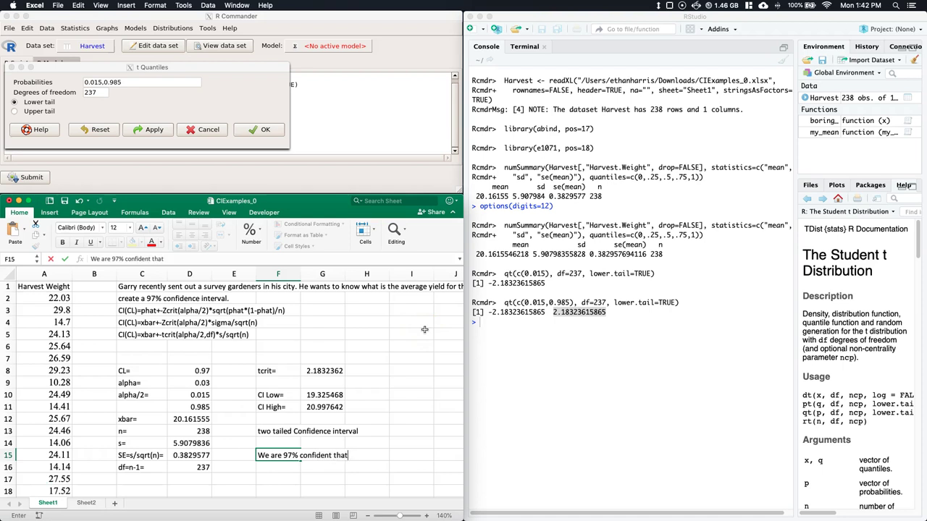
pyautogui.write(' the true')
pyautogui.write('average y')
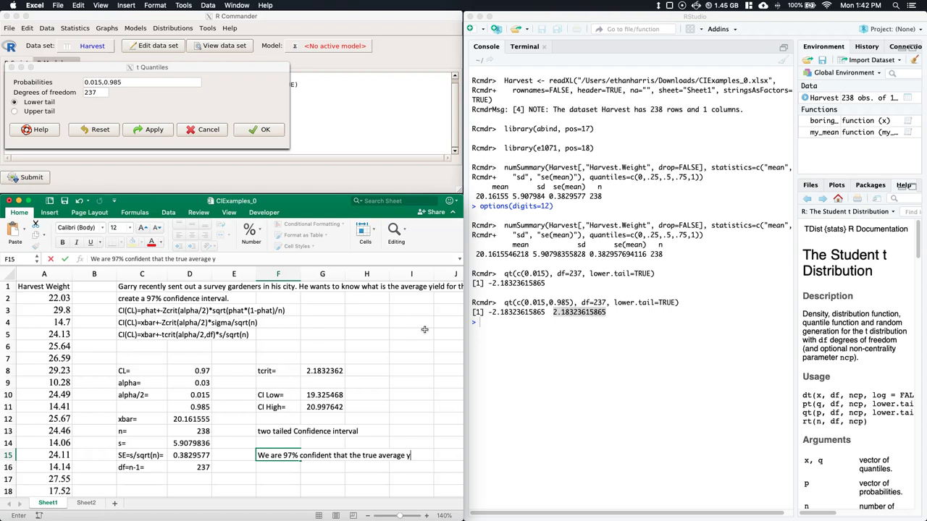
pyautogui.write("eield for gardeners in Garry's city")
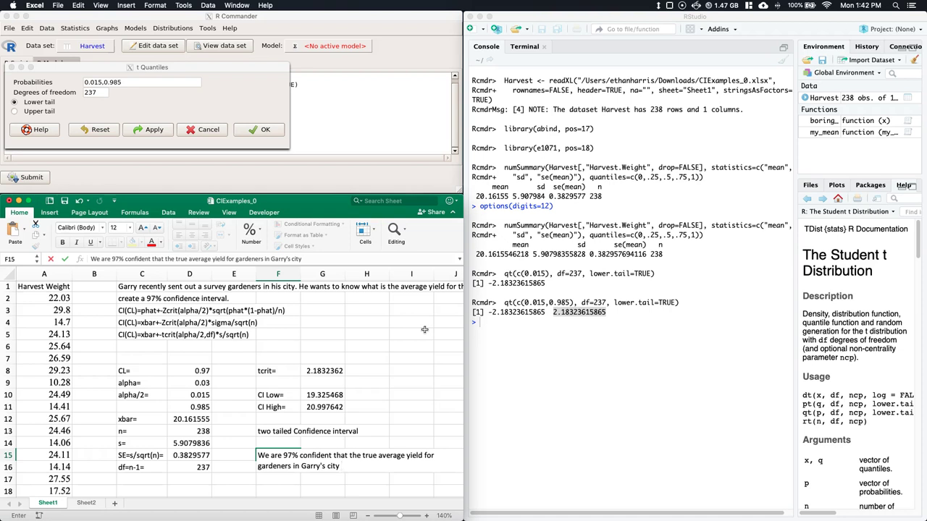
pyautogui.write('is somewhere betwe')
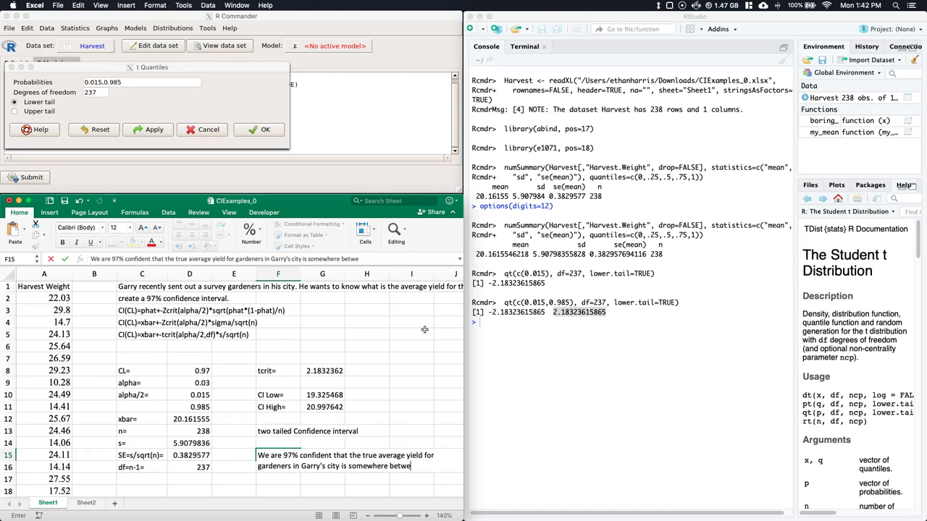
pyautogui.write('en 19.3 and 21.0')
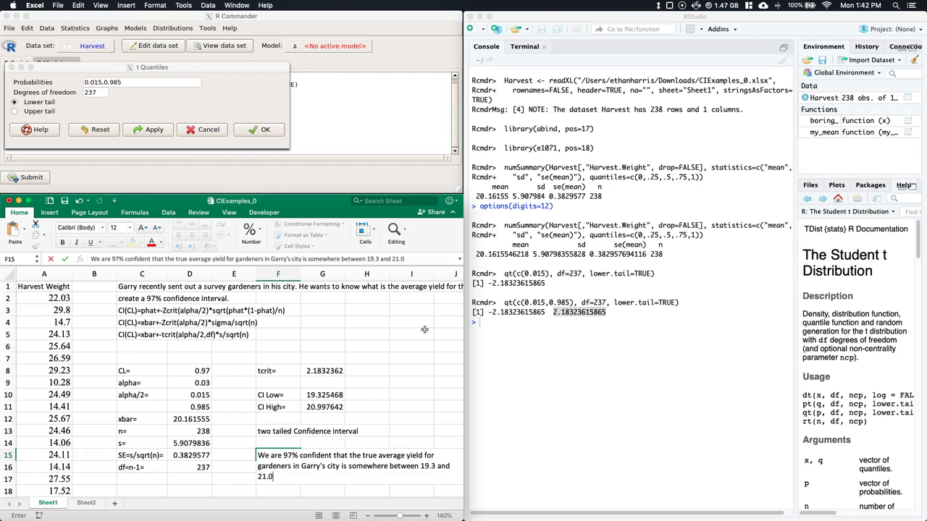
pyautogui.write(' lbs.')
# Step: Label the xbar row with "point estimate=" in B12 and widen column B to fit the label
pyautogui.click(93, 418)
pyautogui.write('point estimate')
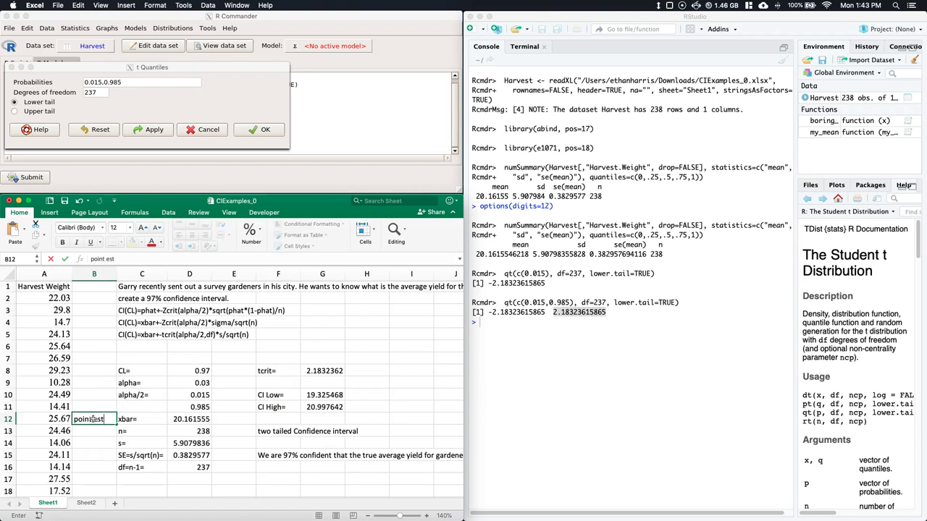
pyautogui.click(98, 418)
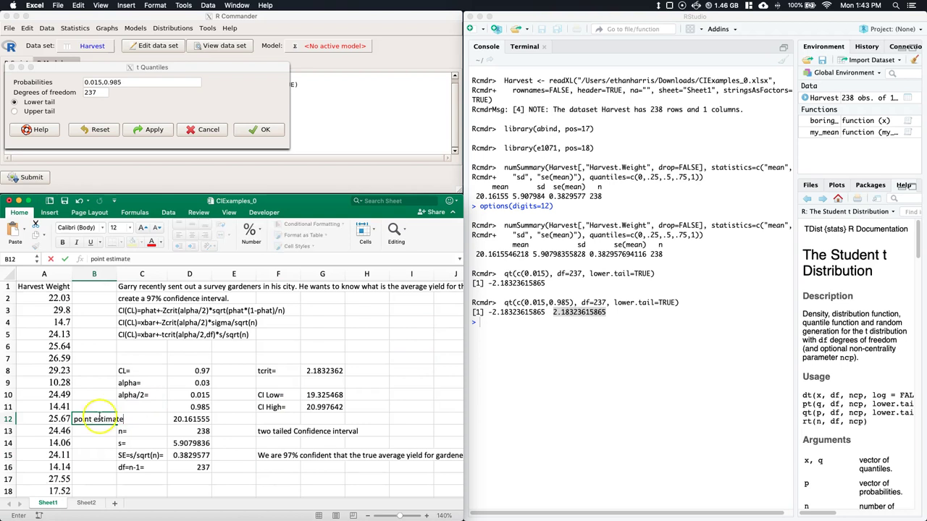
pyautogui.click(94, 382)
pyautogui.moveTo(117, 272); pyautogui.dragTo(130, 272)
pyautogui.click(375, 479)
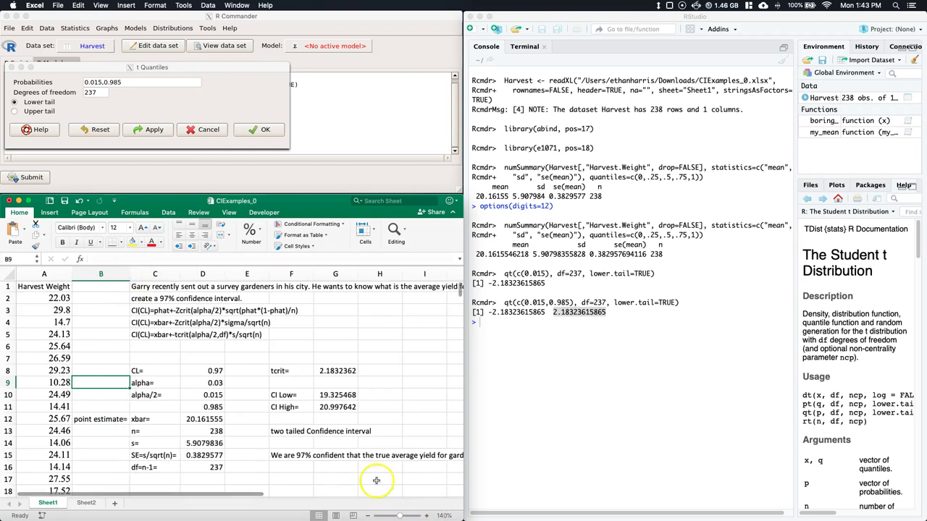
# Step: Open the conclusion sentence in F15 in edit mode to read its full text
pyautogui.click(289, 455)
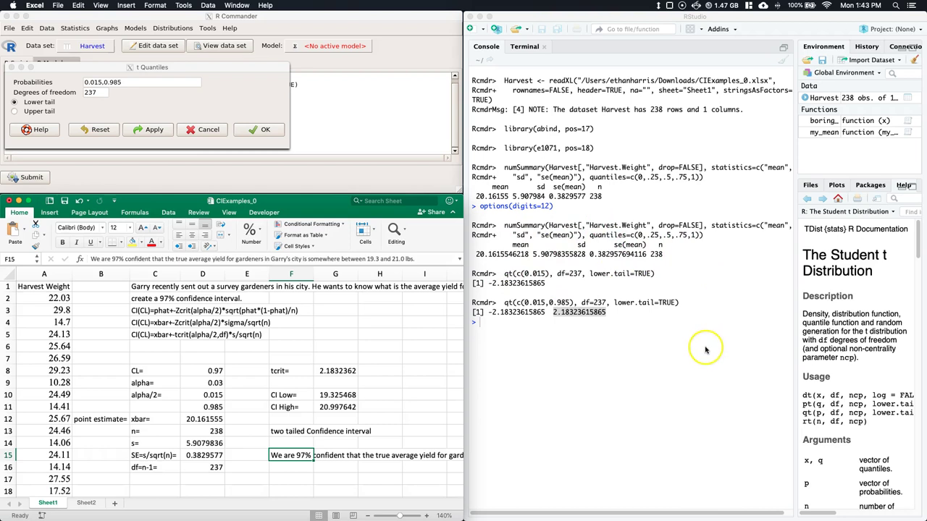
pyautogui.doubleClick(288, 455)
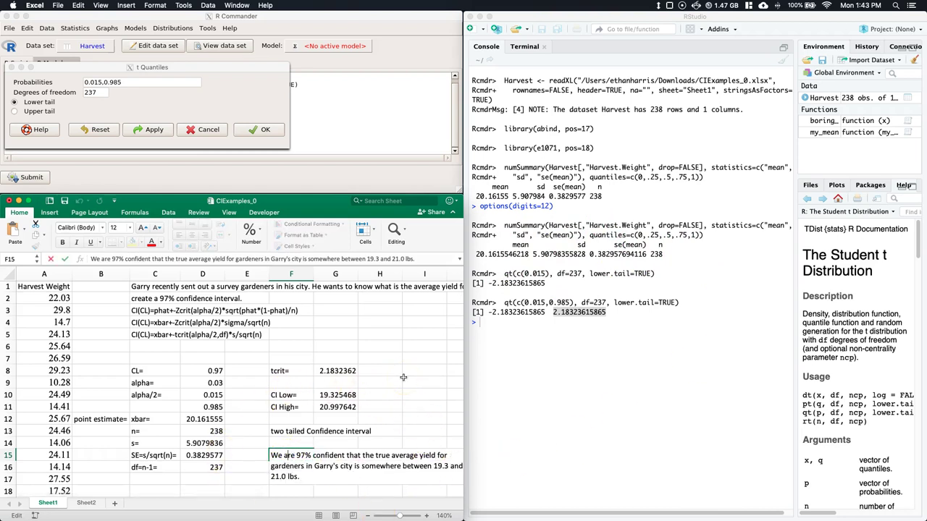